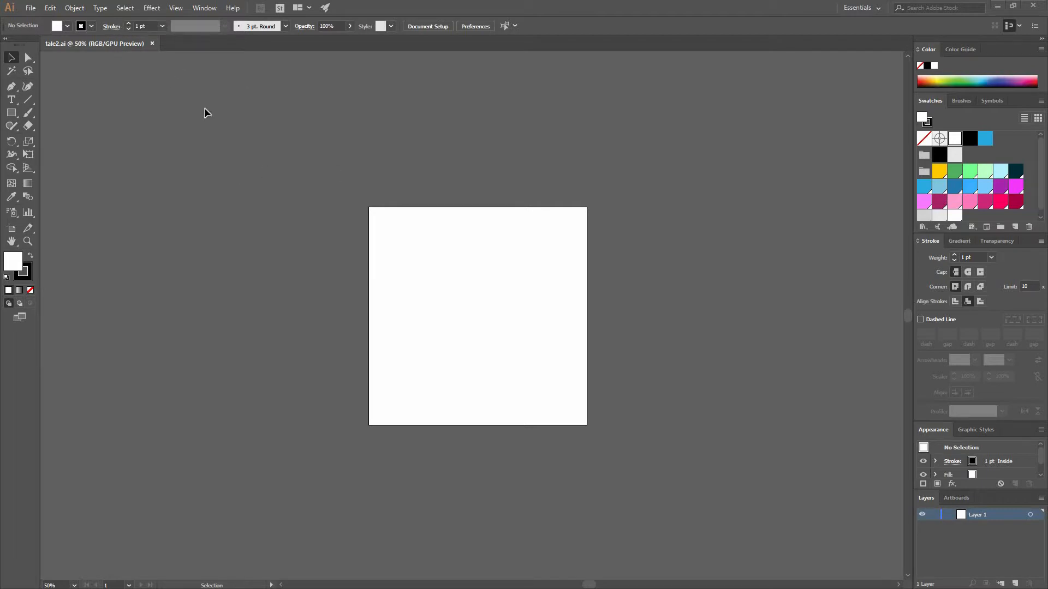
click(30, 7)
click(370, 159)
key(ctrl+n)
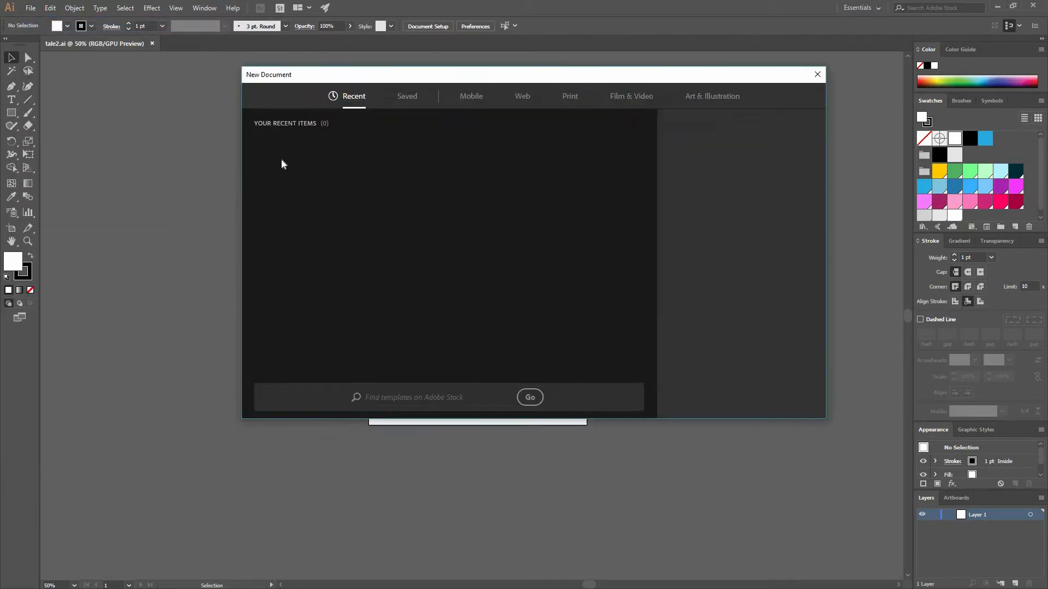
click(457, 101)
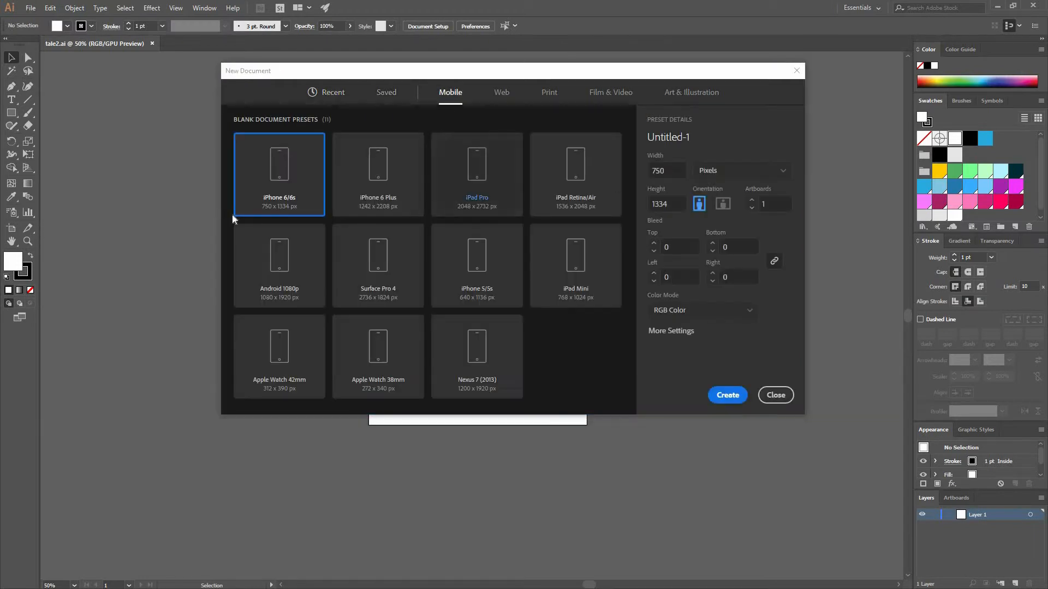
click(501, 92)
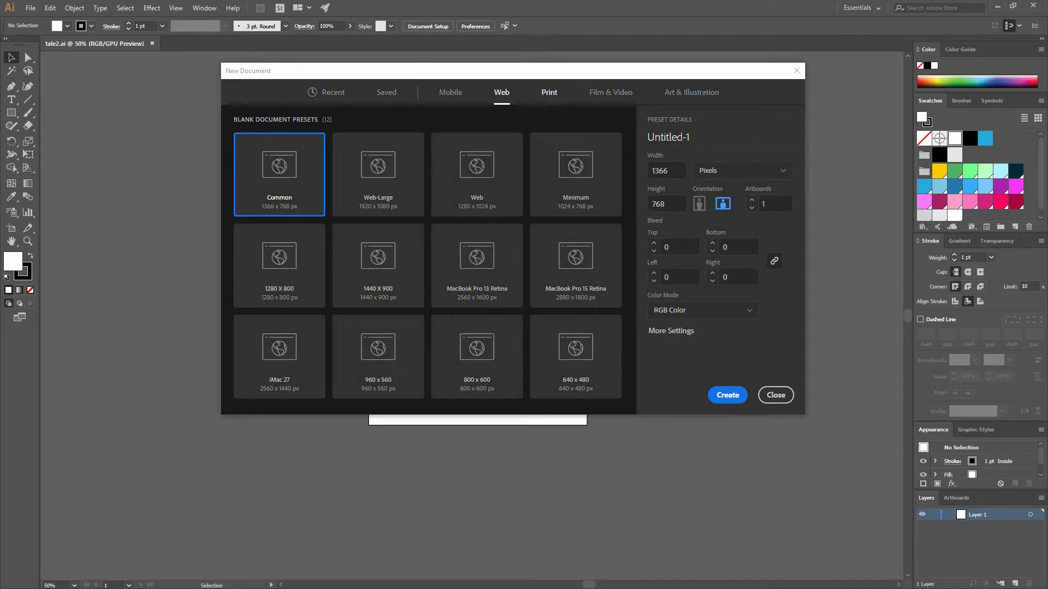
key(Tab)
key(Tab)
text(1000)
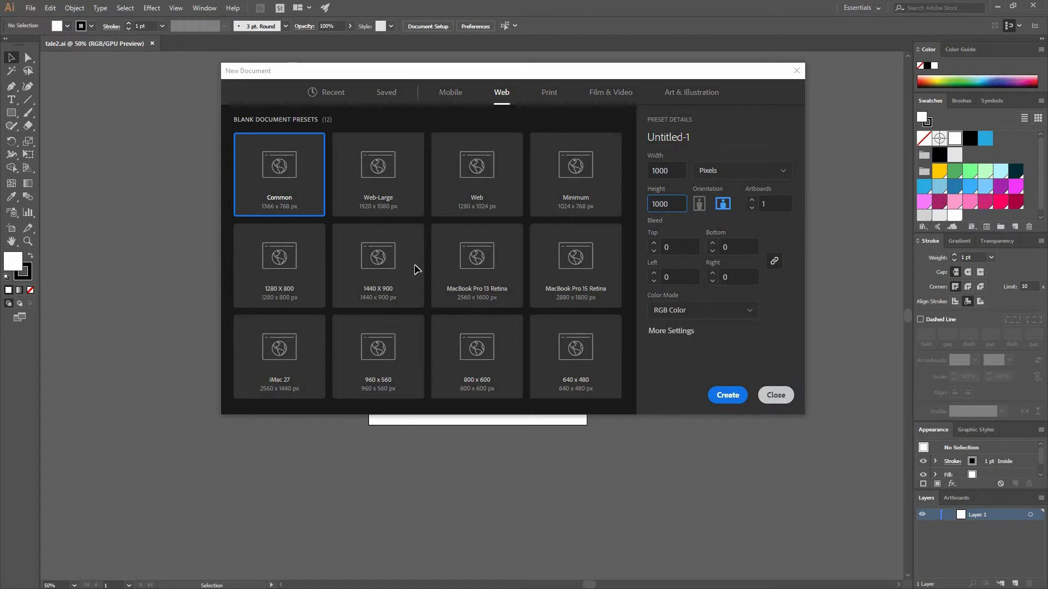
key(Escape)
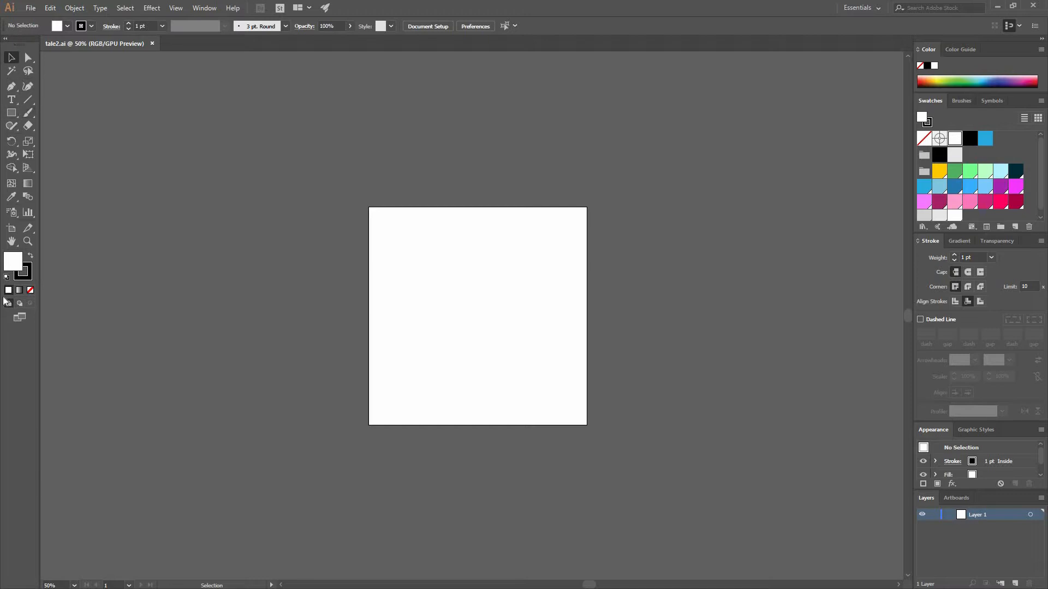
Detach the group of shape tools as a floating panel placed just above the artboard
click(16, 113)
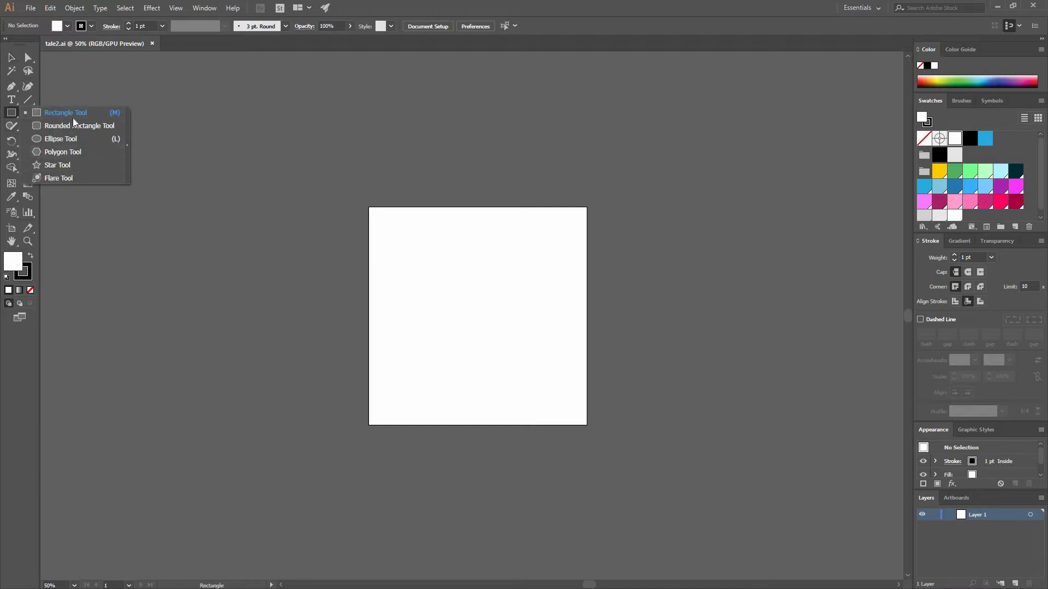
click(127, 143)
drag(78, 116, 420, 149)
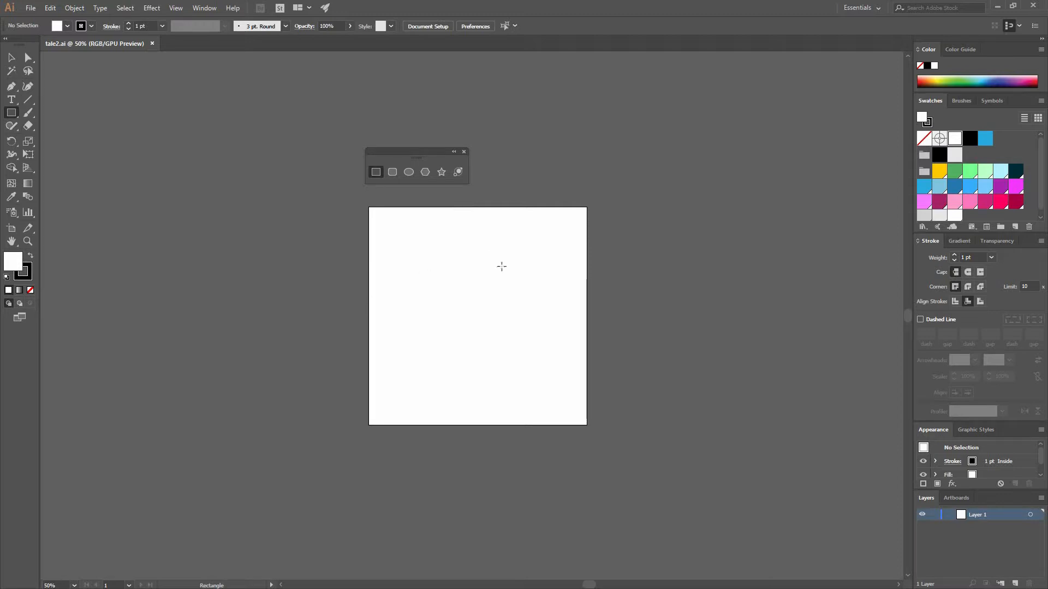
Draw a circle about 190 px in diameter in the left part of the artboard with the Ellipse tool
click(410, 172)
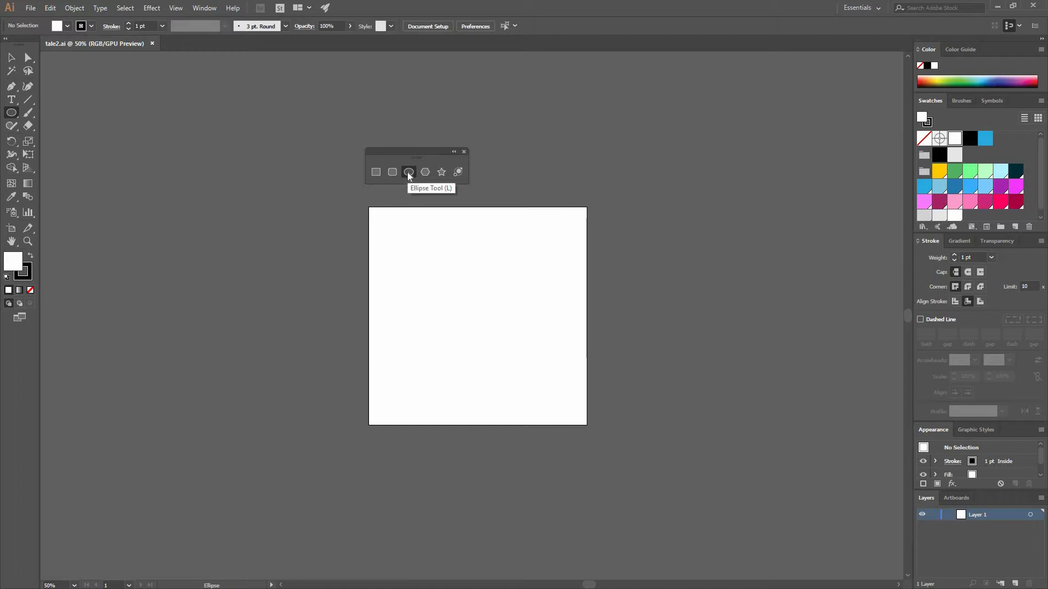
key(ctrl+=)
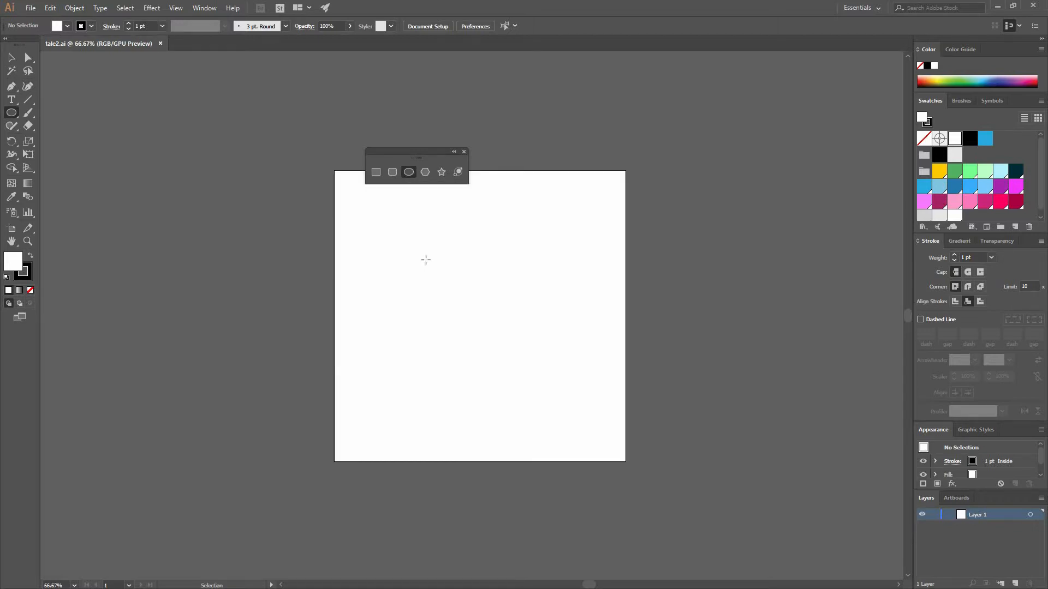
key(ctrl+=)
key(ctrl+=)
key(ctrl+=)
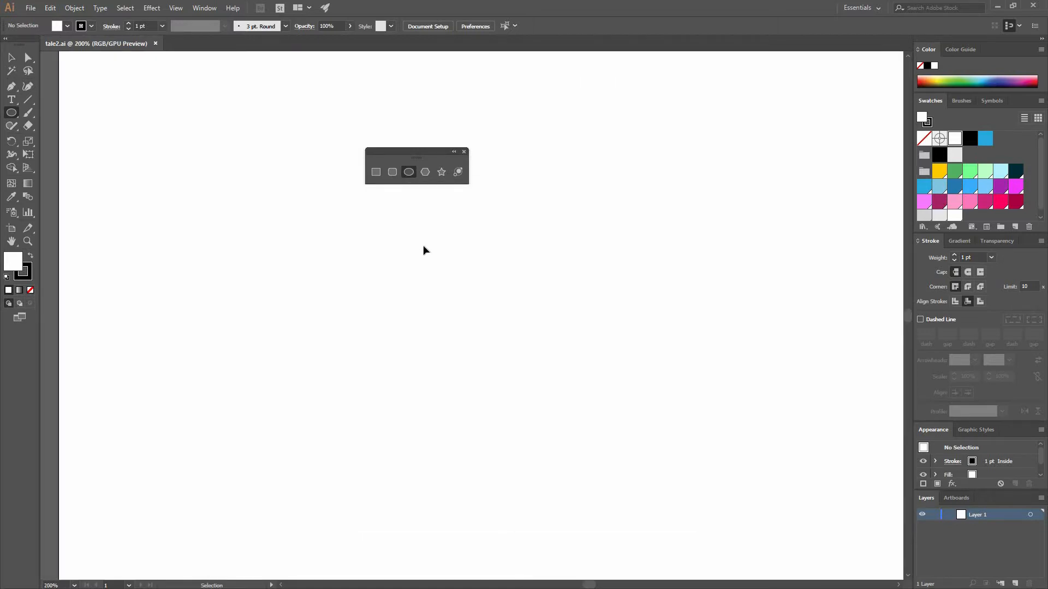
key(ctrl+-)
key(ctrl+-)
key(ctrl+-)
key(ctrl+-)
key(ctrl+=)
key(ctrl+=)
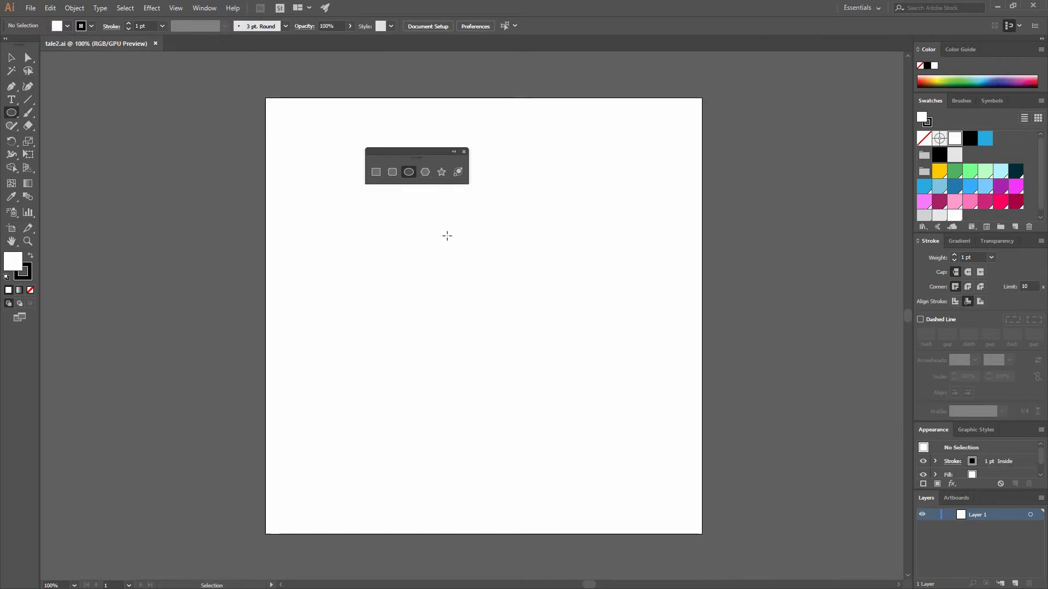
mouse_move(450, 233)
mouse_down()
mouse_move(540, 257)
mouse_move(342, 257)
mouse_move(613, 227)
mouse_move(540, 222)
mouse_move(552, 215)
mouse_move(438, 223)
mouse_up()
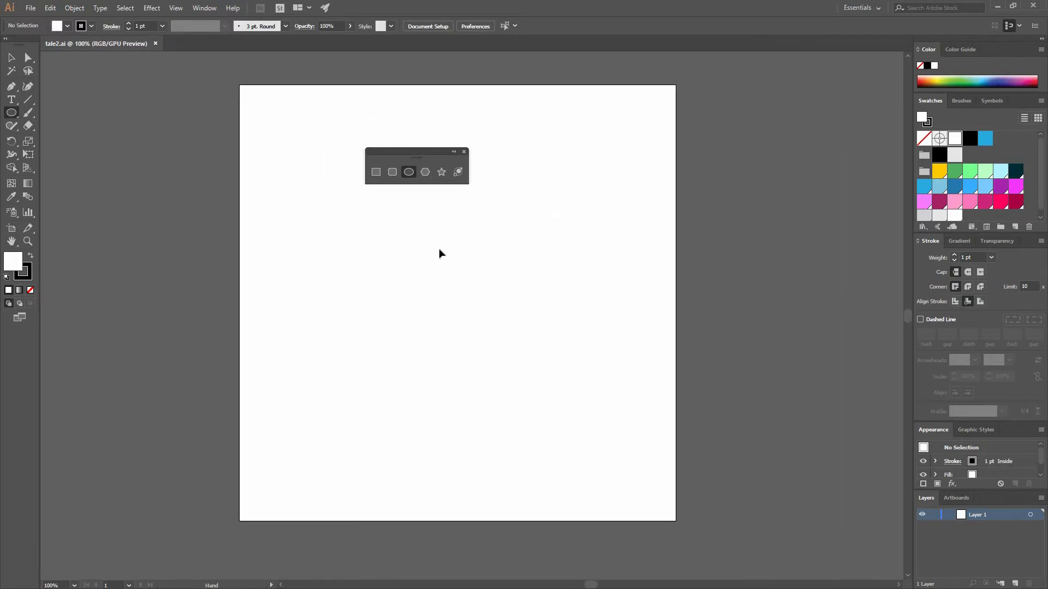
key(ctrl+=)
drag(299, 276, 340, 253)
drag(244, 245, 355, 331)
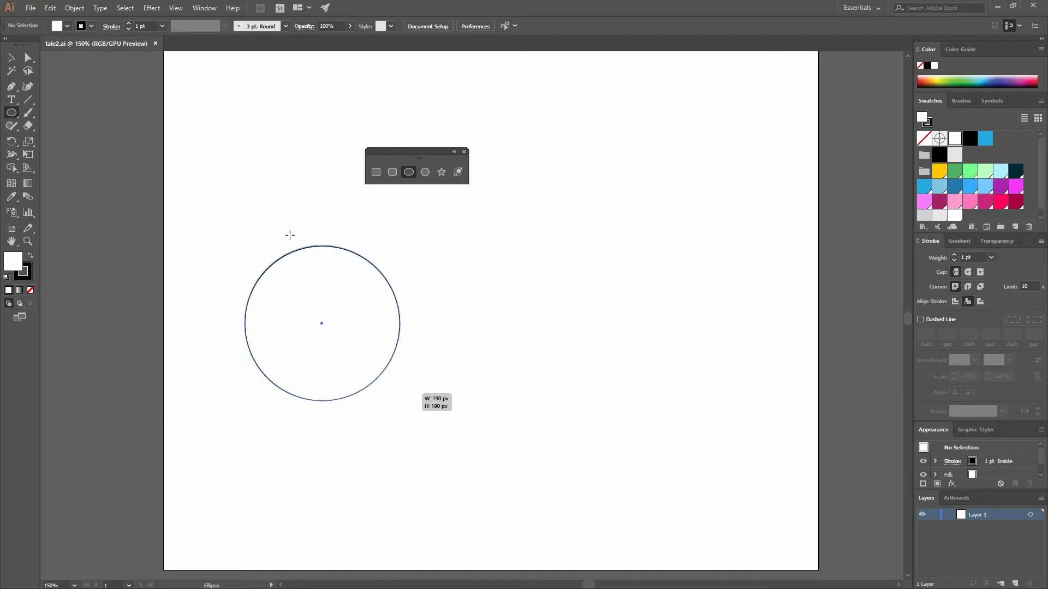
Remove the circle's fill, keeping only its 1 pt black stroke
click(12, 60)
click(27, 275)
click(10, 262)
click(30, 290)
click(421, 350)
click(400, 329)
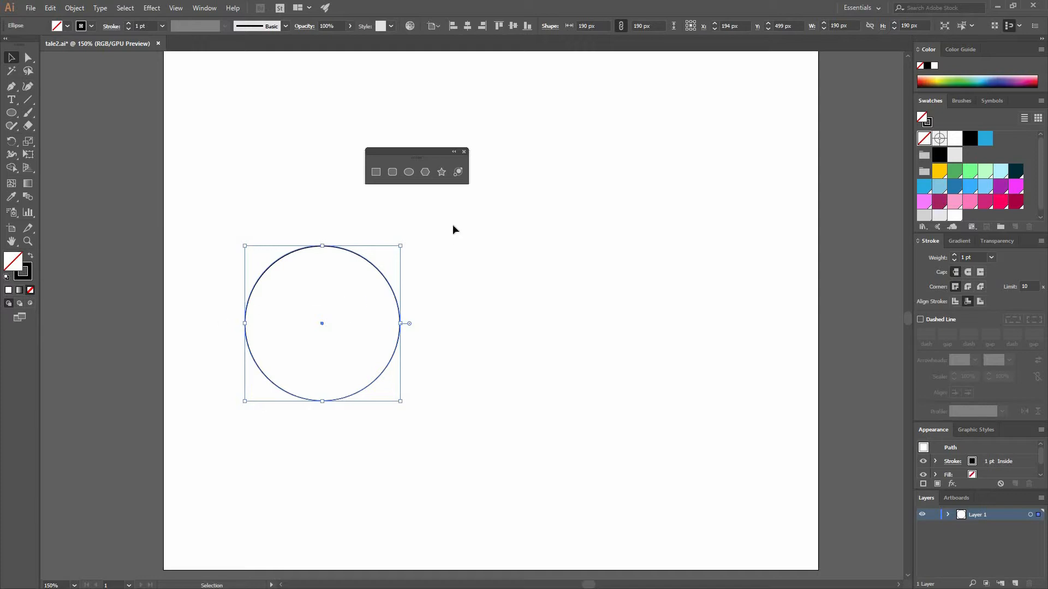
Draw two small black-filled oval eyes side by side in the upper half of the circle, without a stroke
click(414, 187)
click(409, 172)
mouse_move(303, 298)
mouse_down()
mouse_move(312, 310)
mouse_move(350, 306)
mouse_up()
key(v)
click(31, 256)
shift+click(387, 280)
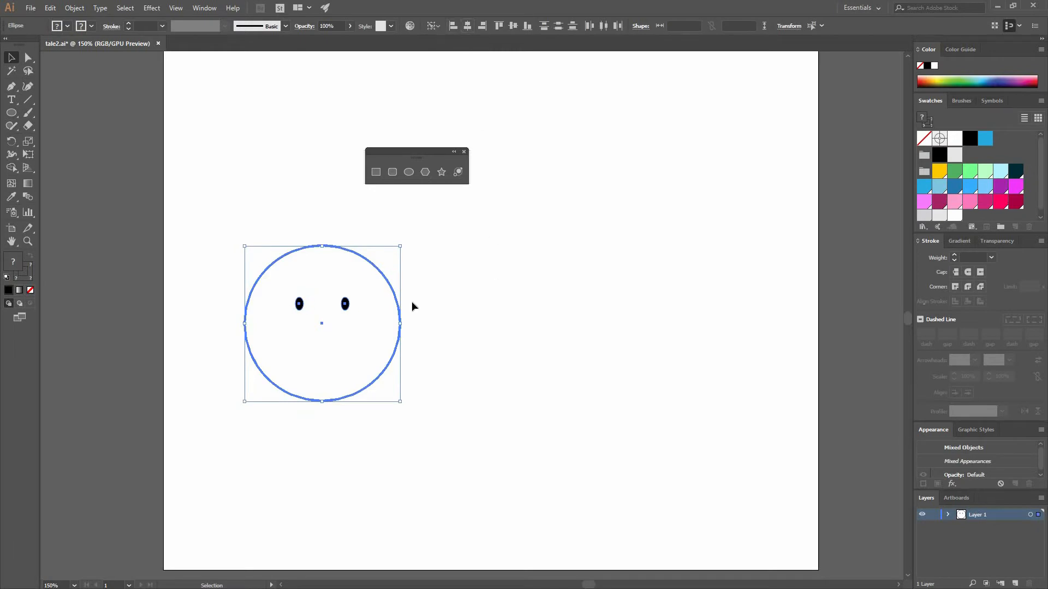
Draw a short curved smile below the eyes with the Pen tool, using a black stroke and no fill
key(ctrl+shift+a)
key(p)
click(311, 321)
drag(338, 324, 353, 307)
key(v)
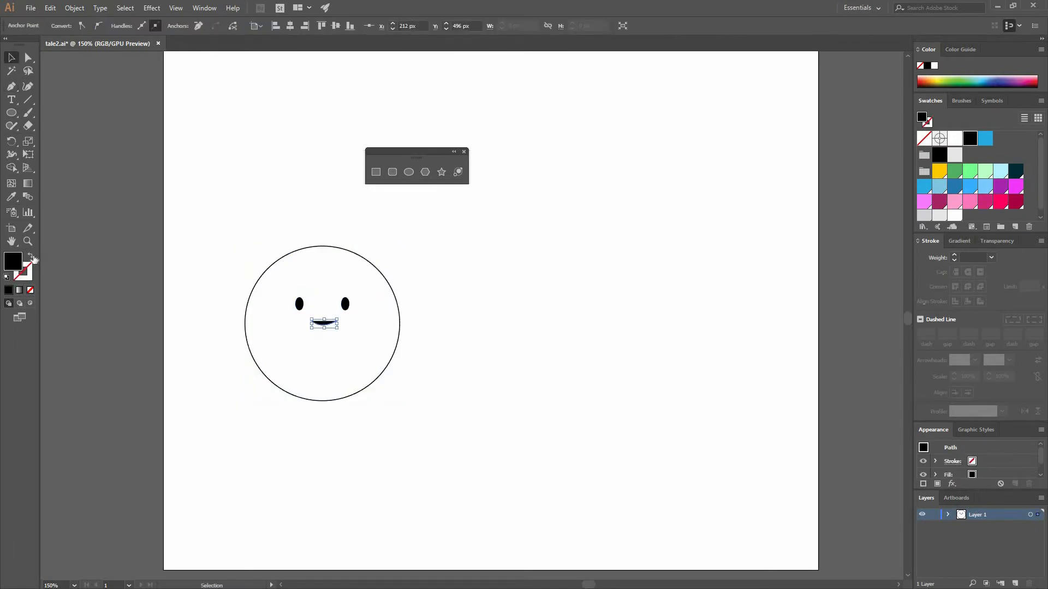
key(shift+x)
click(499, 320)
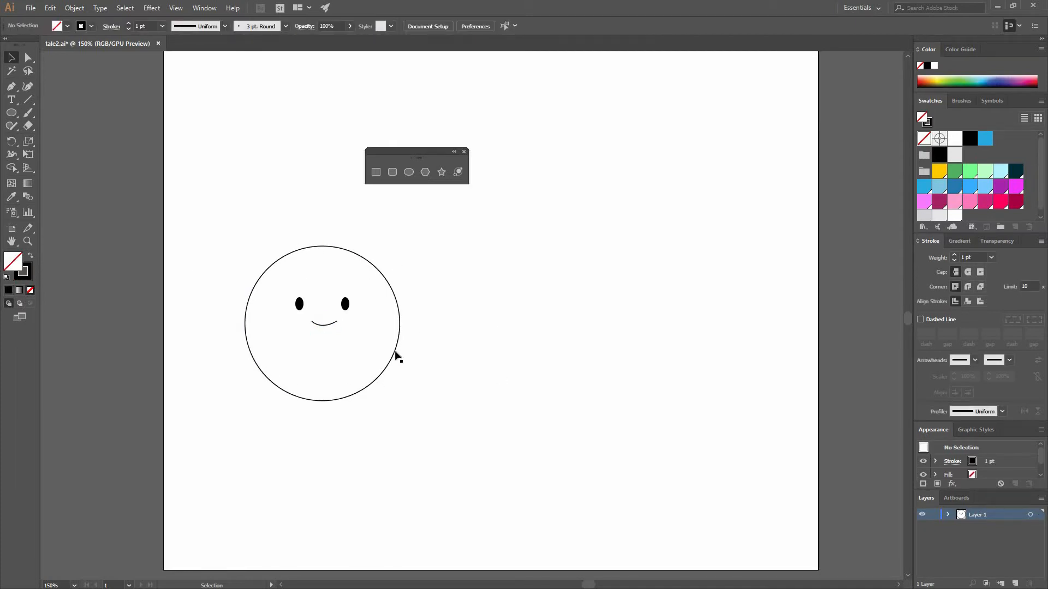
Delete both eyes and the smile, leaving only the outer circle
drag(447, 374, 264, 256)
shift+click(384, 278)
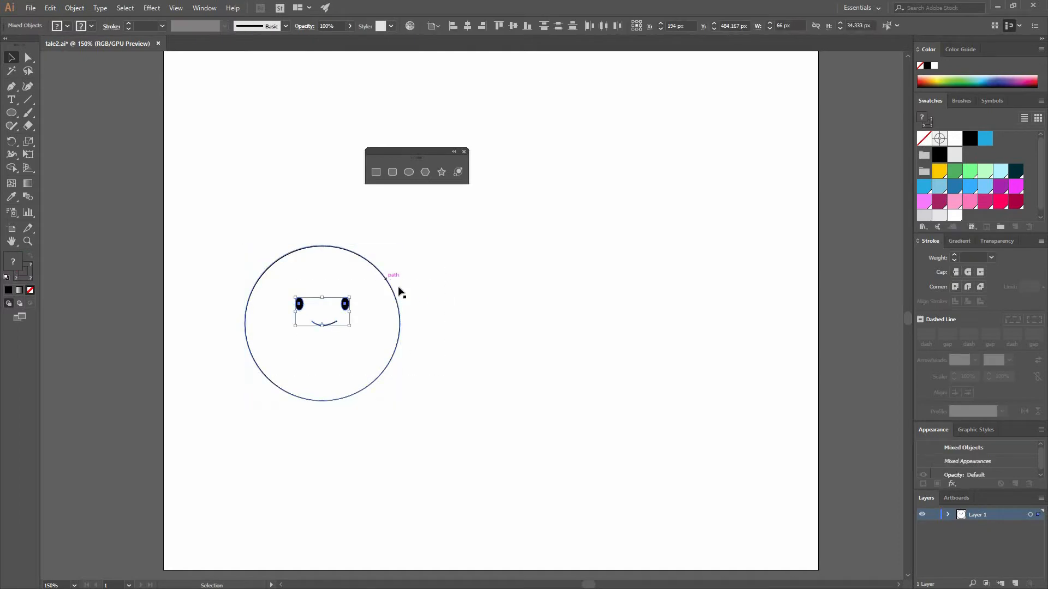
key(Delete)
Move the circle's two side anchor points straight down about 19 px and lower its top anchor point slightly
click(396, 352)
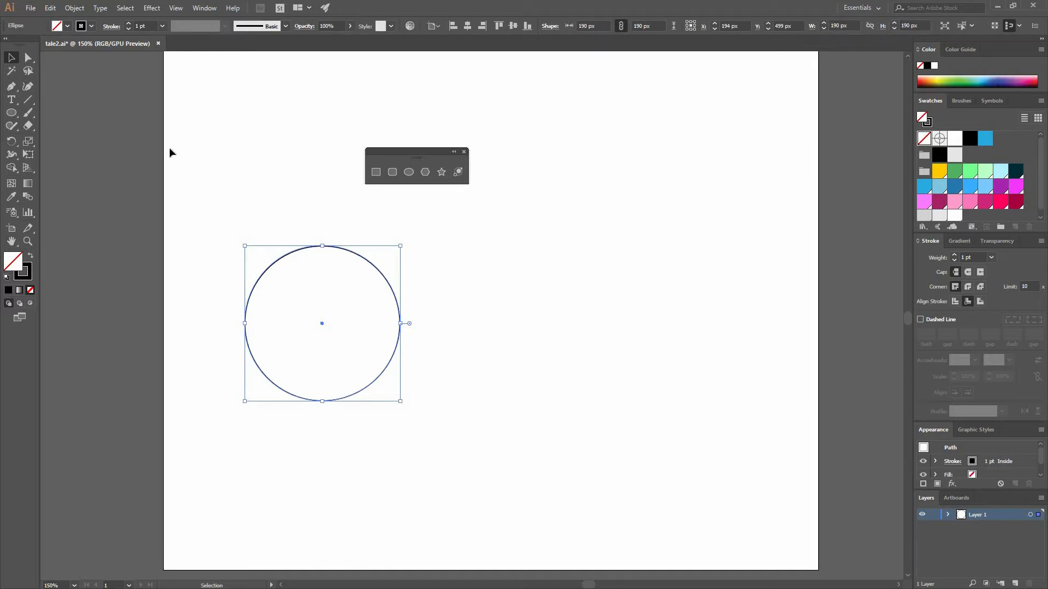
click(227, 303)
drag(210, 191, 328, 334)
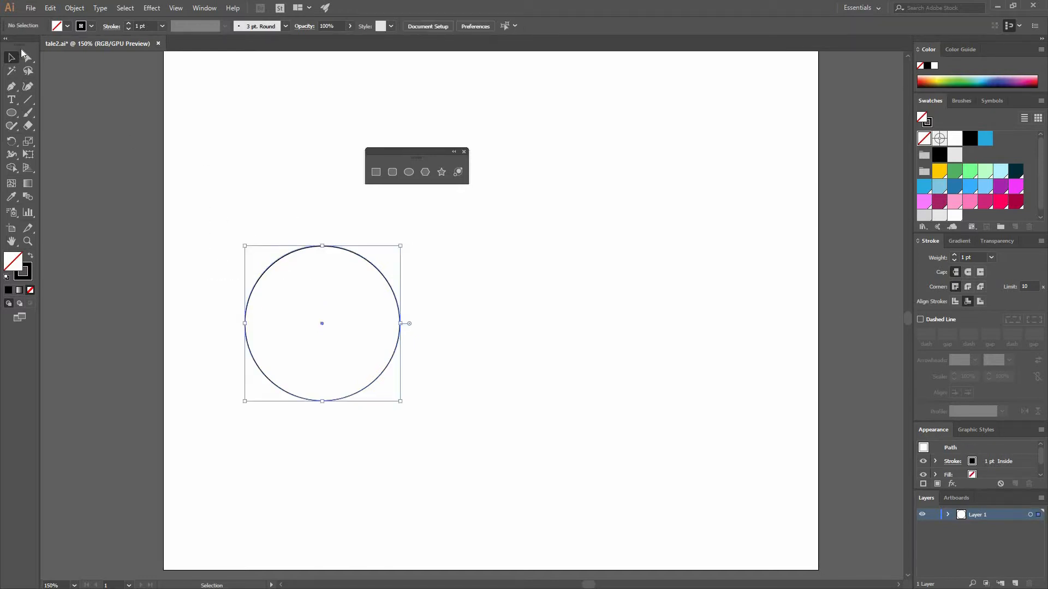
click(28, 58)
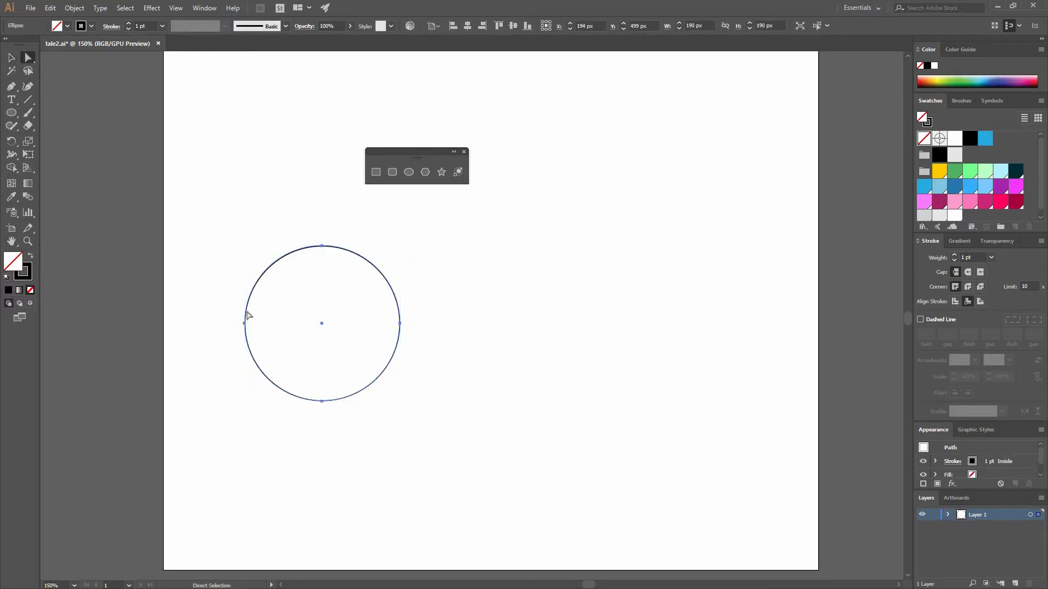
drag(223, 310, 224, 307)
drag(245, 343, 245, 340)
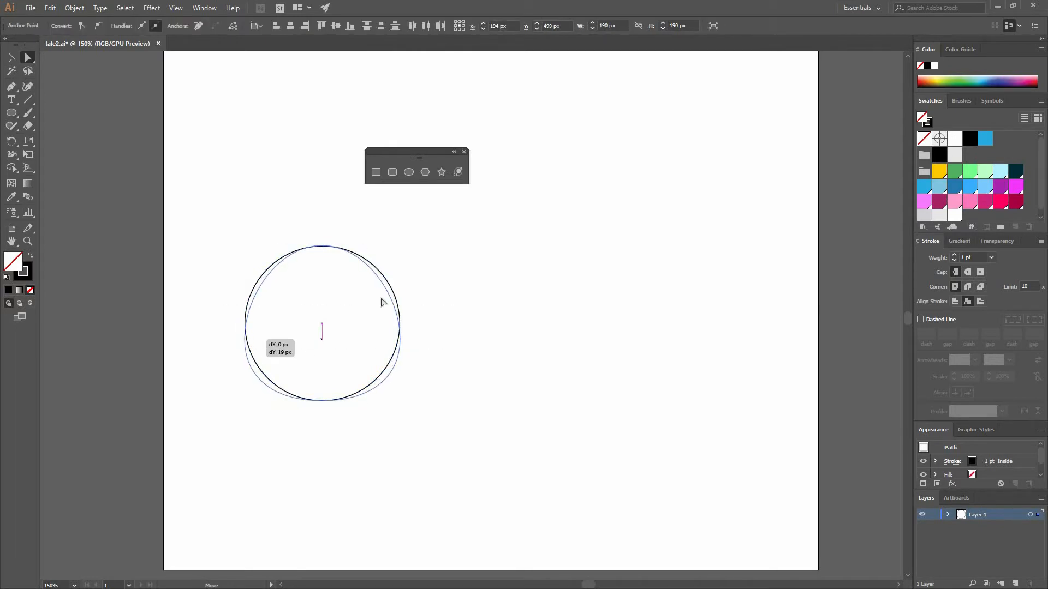
drag(321, 246, 322, 255)
click(452, 374)
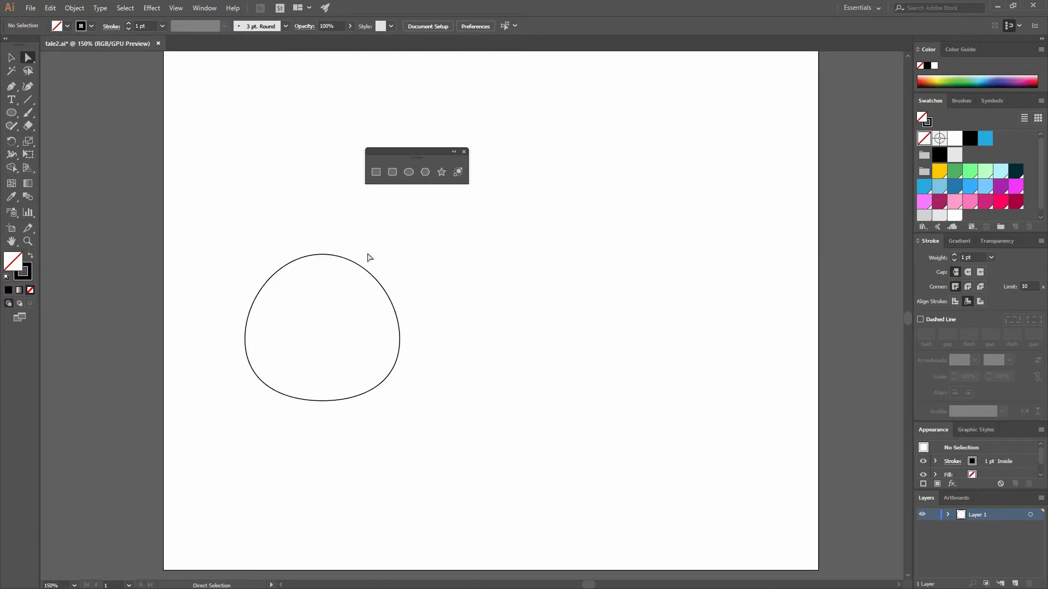
Flatten the underside by moving the bottom anchor point up, making the shape about 173 px tall
click(337, 402)
click(322, 402)
drag(322, 401, 322, 393)
click(438, 389)
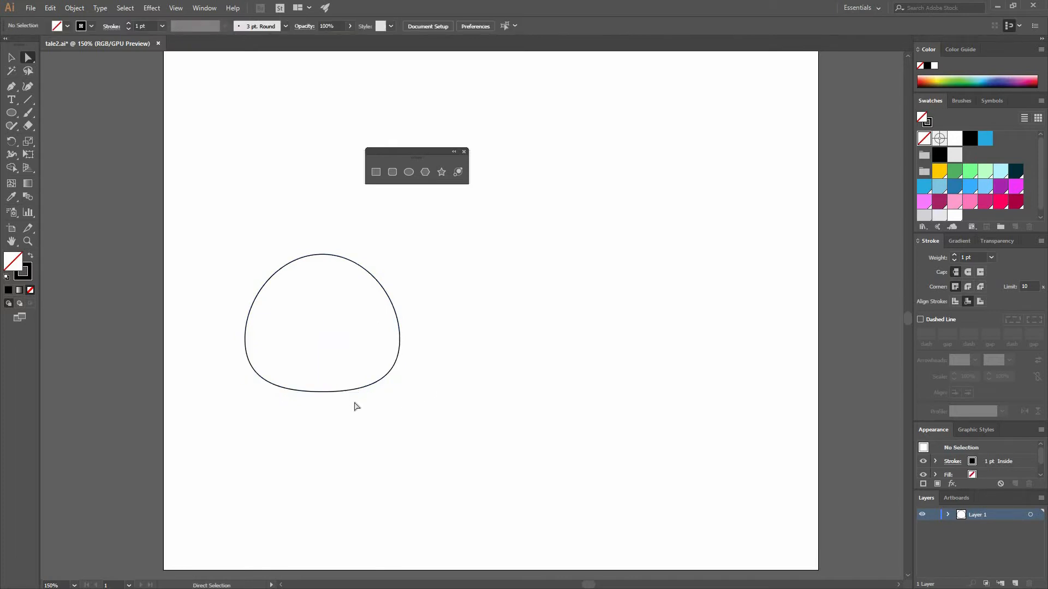
click(321, 394)
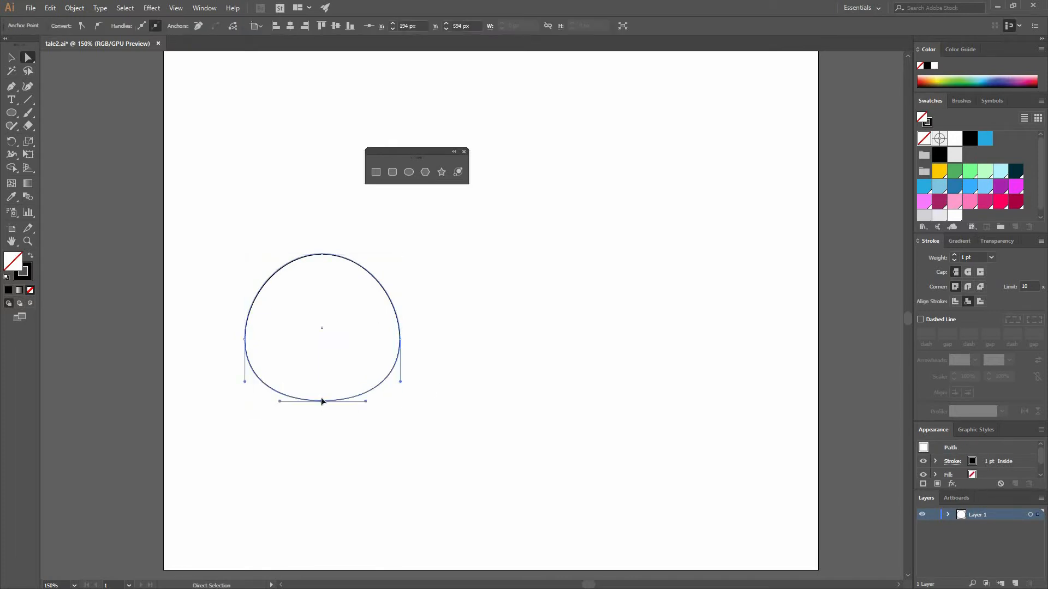
click(413, 407)
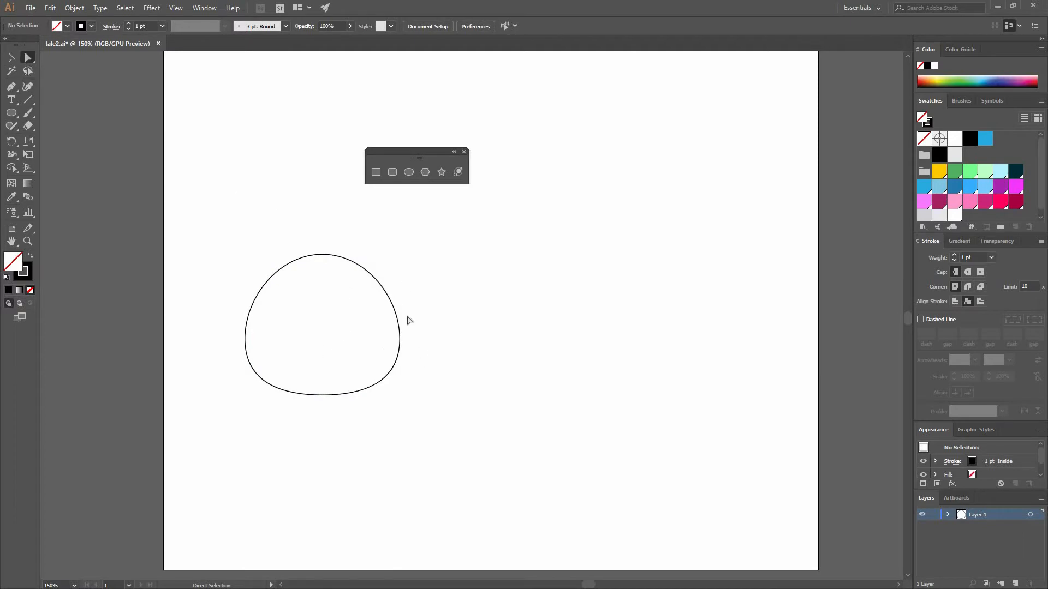
Lengthen the right direction handle of the top anchor point slightly to make the right shoulder of the outline fuller
drag(426, 363, 379, 316)
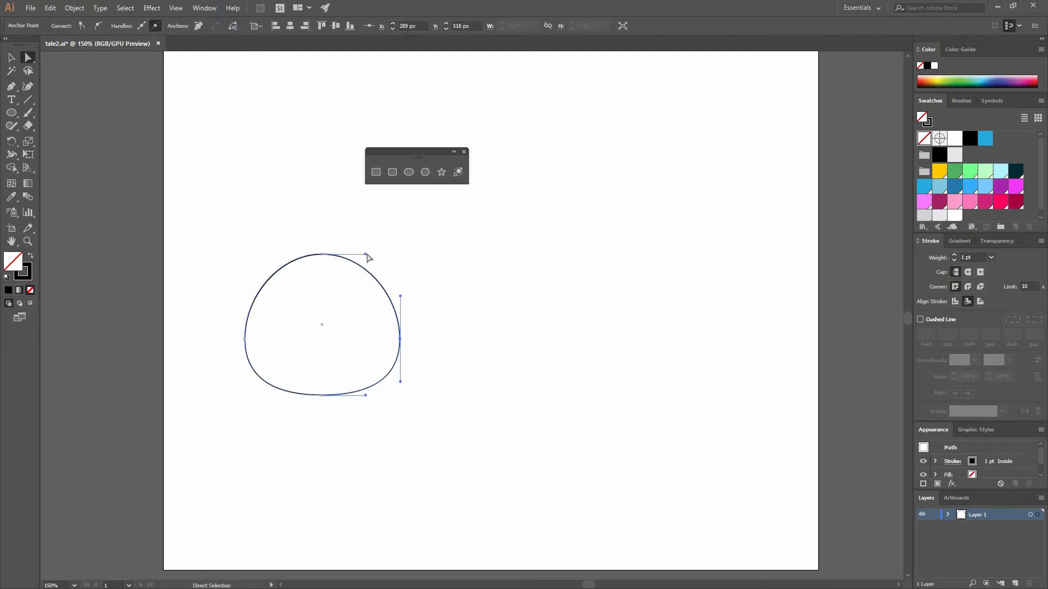
drag(366, 255, 381, 256)
click(322, 255)
drag(280, 255, 236, 255)
key(ctrl+z)
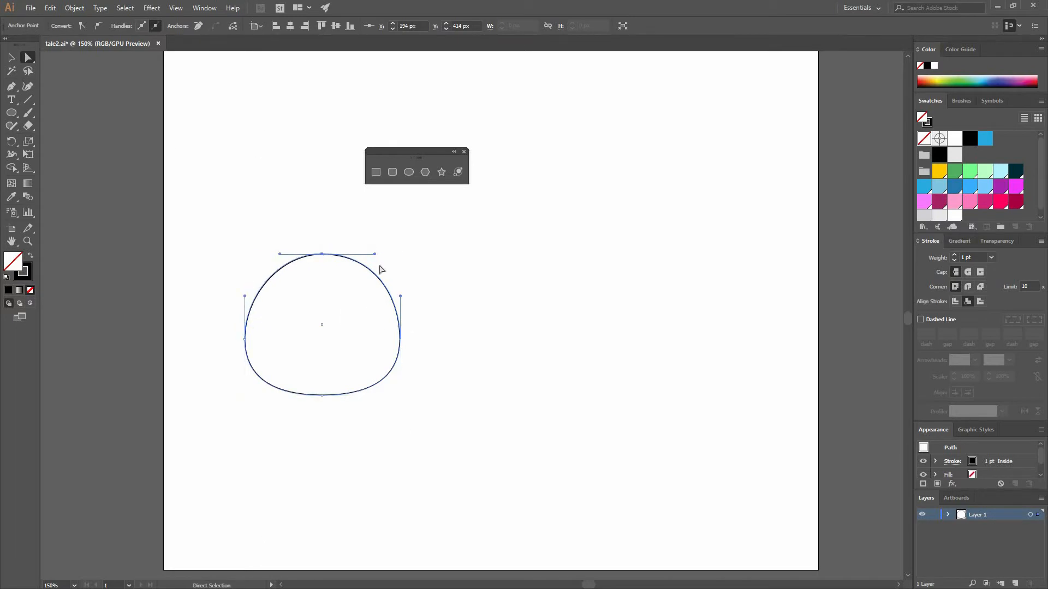
click(432, 323)
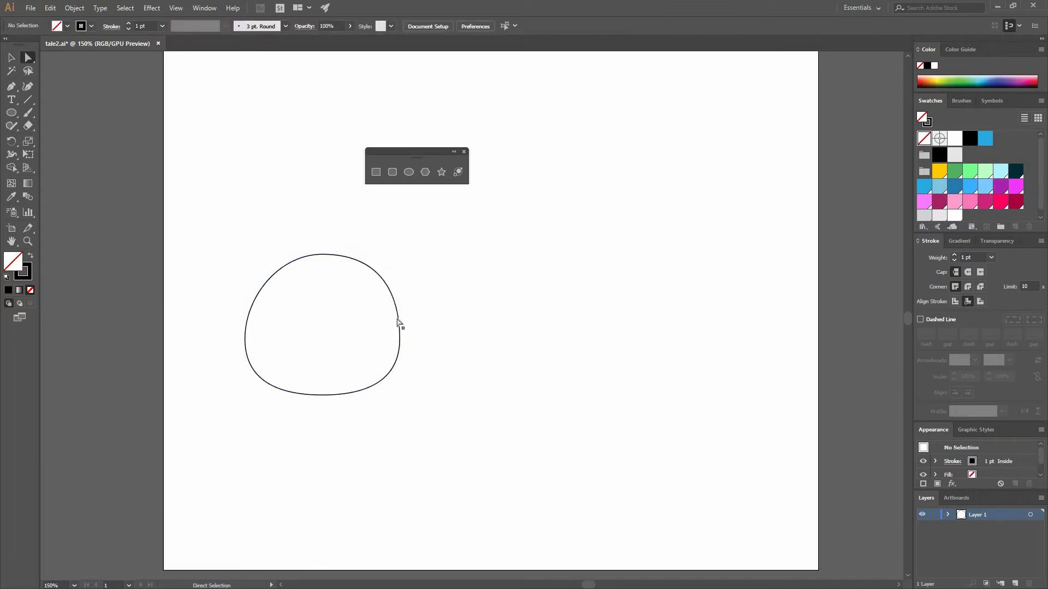
key(ctrl+z)
click(322, 255)
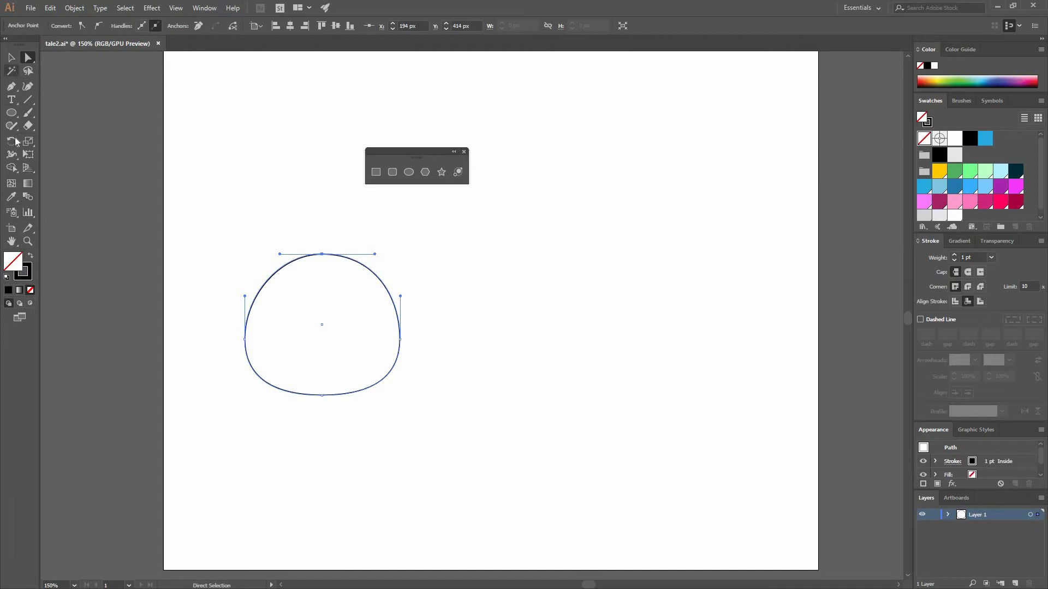
Cut the outline at its top and bottom anchor points with the Scissors tool and delete the left half
click(29, 127)
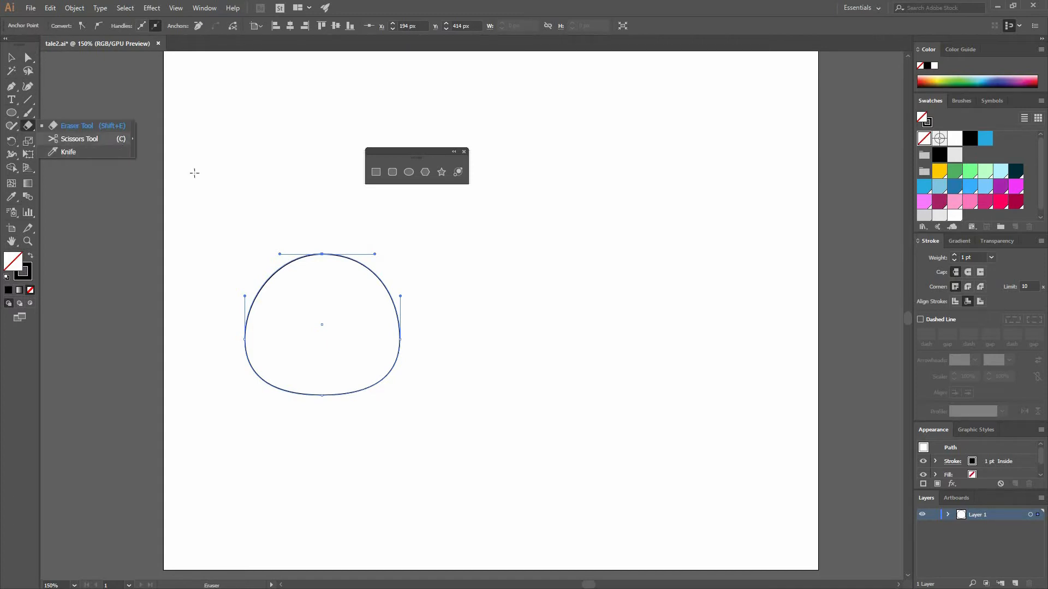
click(117, 139)
click(322, 254)
click(322, 396)
key(v)
click(203, 325)
click(245, 328)
key(Delete)
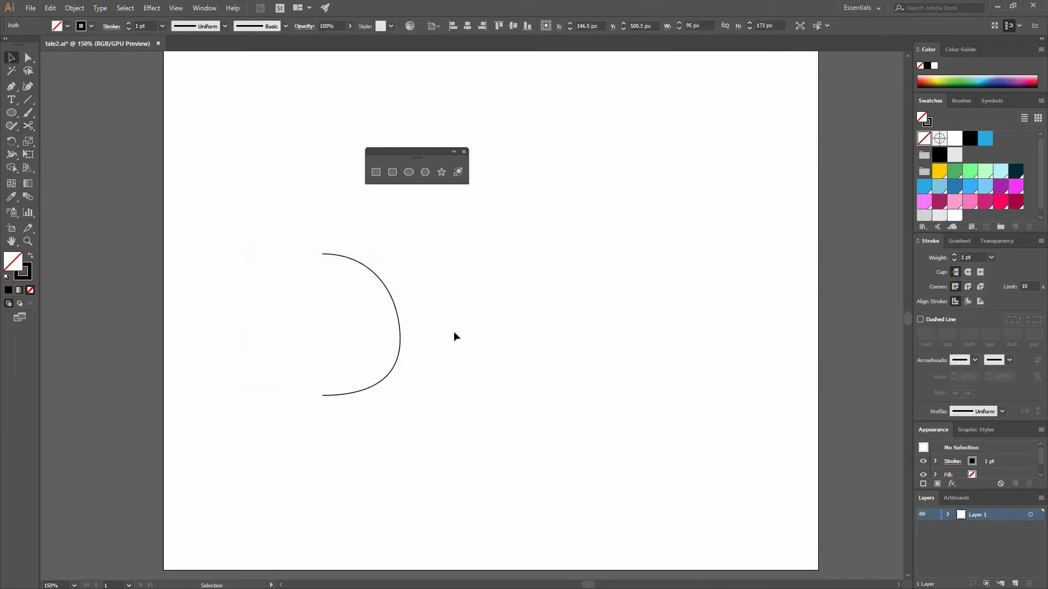
Try to reshape the upper curve of the remaining right half by pulling its direction handle outward
click(363, 268)
key(a)
click(355, 258)
drag(376, 253, 419, 276)
key(ctrl+z)
click(345, 268)
Mirror a copy of the right half-outline with the Reflect tool about its top end point to complete the head shape
key(v)
click(342, 268)
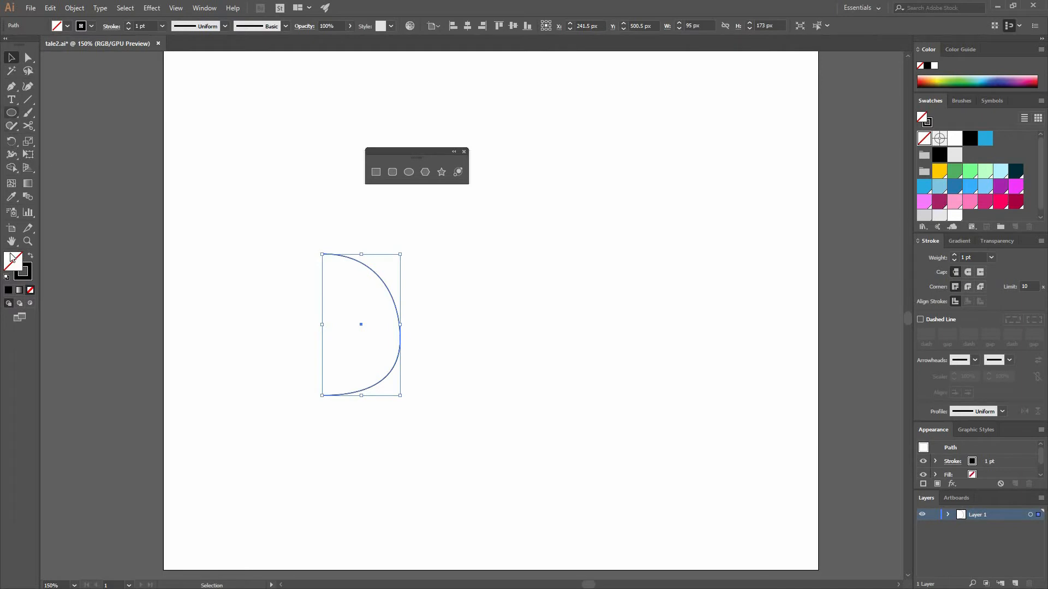
click(12, 144)
click(62, 156)
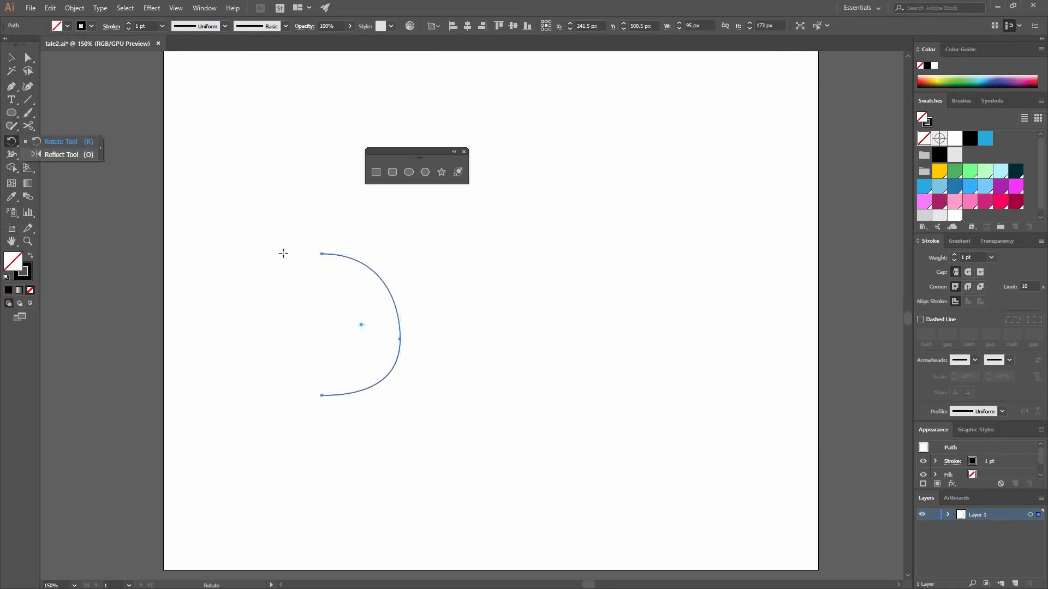
click(321, 253)
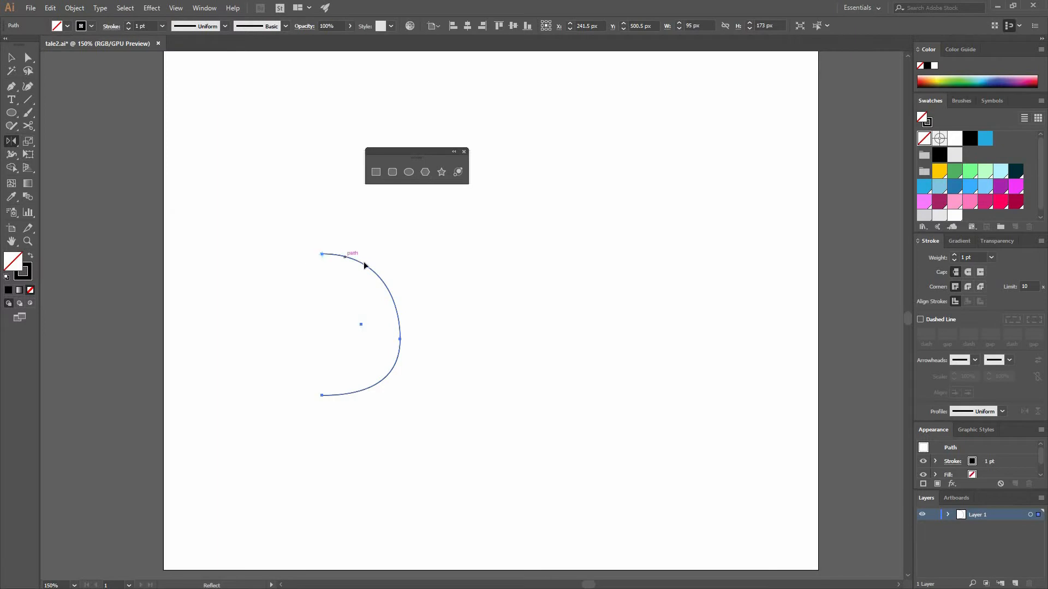
drag(349, 268, 284, 322)
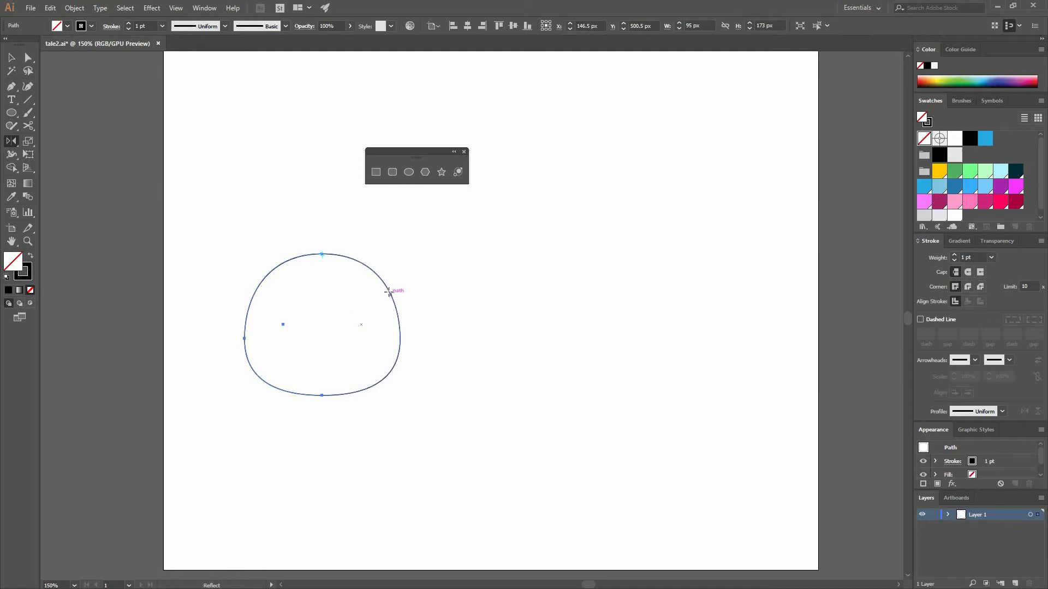
key(v)
click(386, 211)
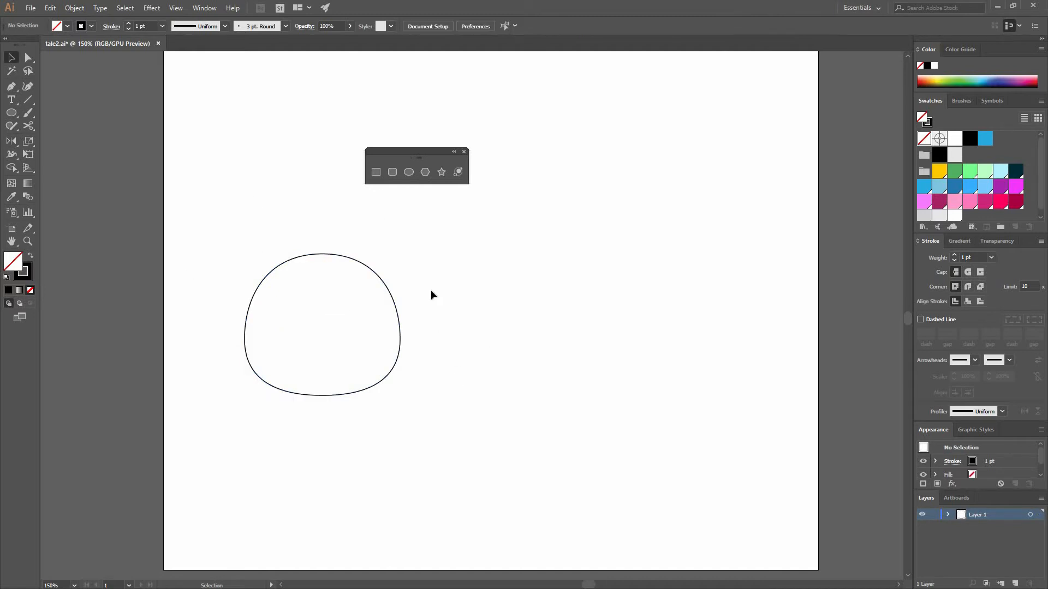
Join the overlapping end points of the two halves so the head outline becomes one path
click(28, 57)
drag(298, 226, 325, 260)
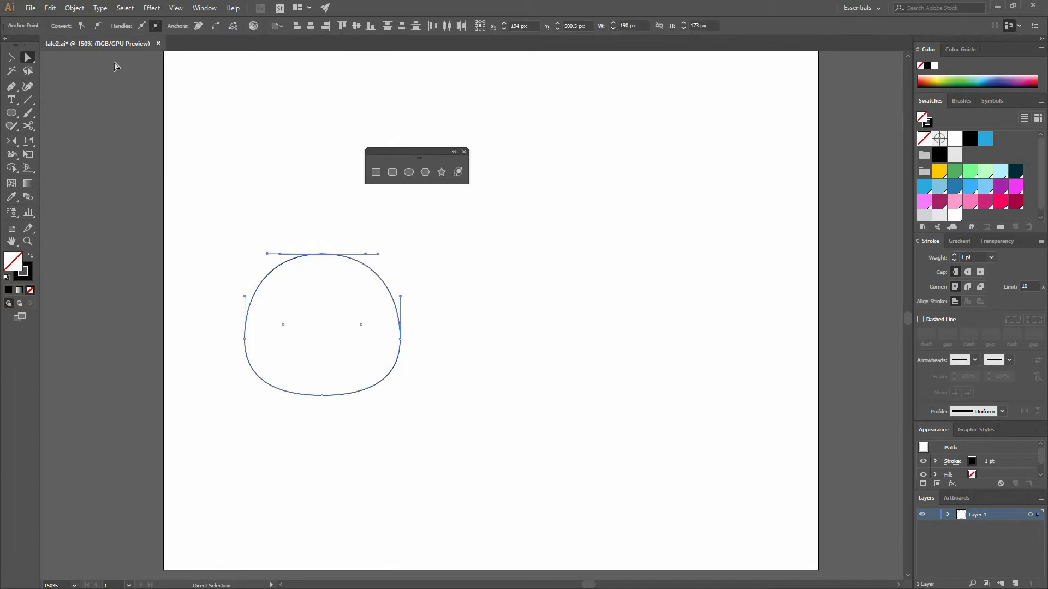
click(214, 26)
click(213, 26)
click(358, 234)
click(11, 58)
drag(322, 254, 290, 197)
key(ctrl+z)
click(430, 304)
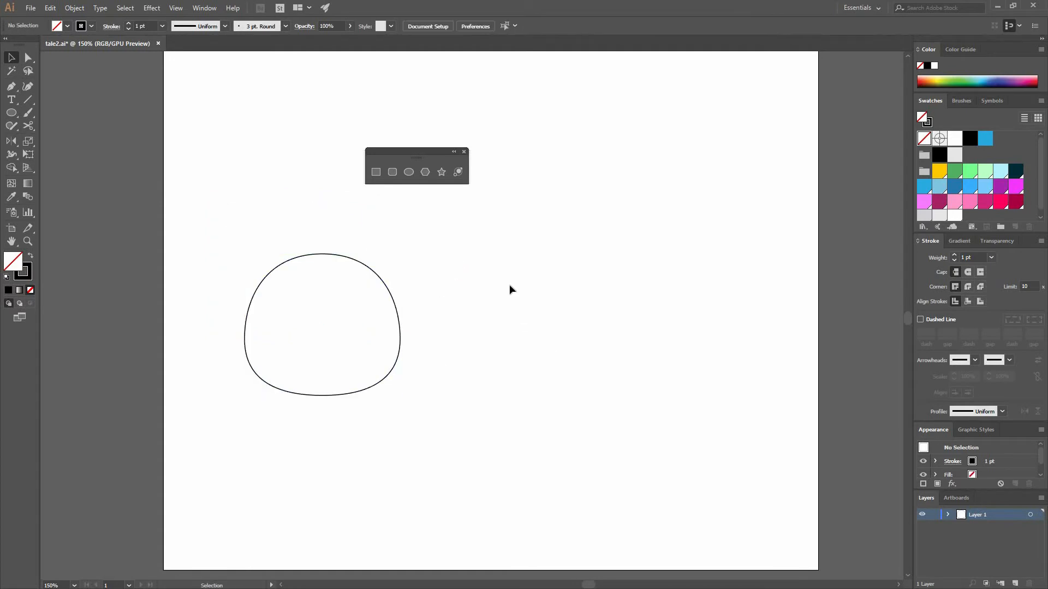
Try to widen the head outline by moving its right side anchor point outward
key(a)
drag(409, 366, 412, 339)
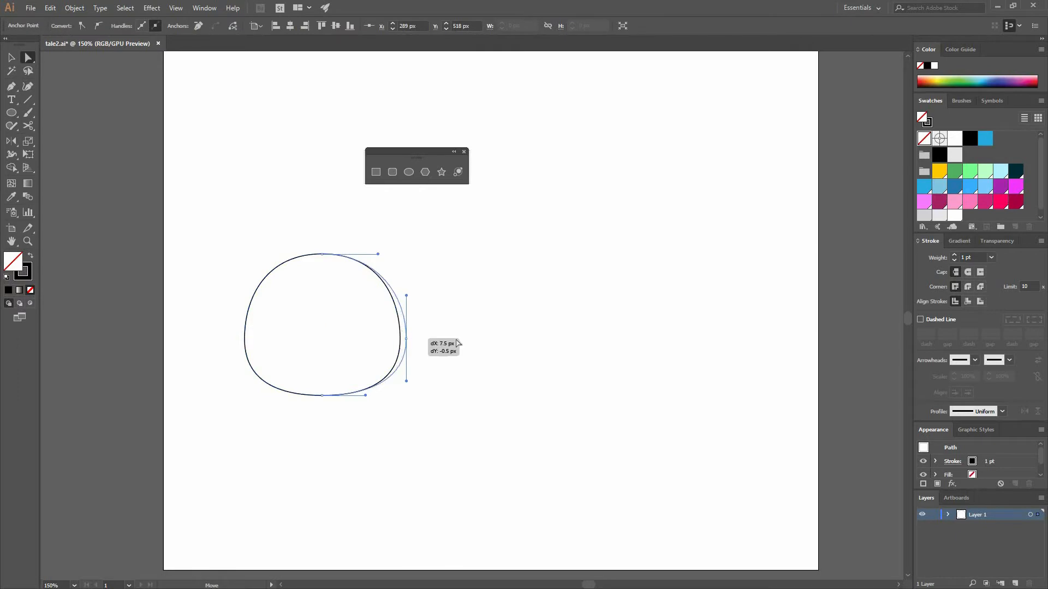
key(ctrl+z)
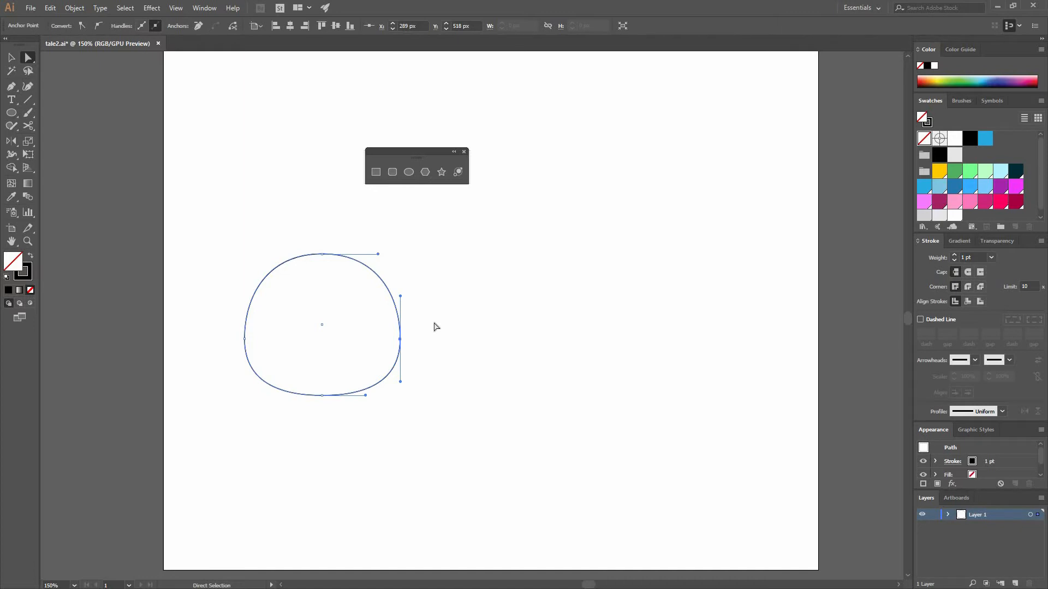
key(v)
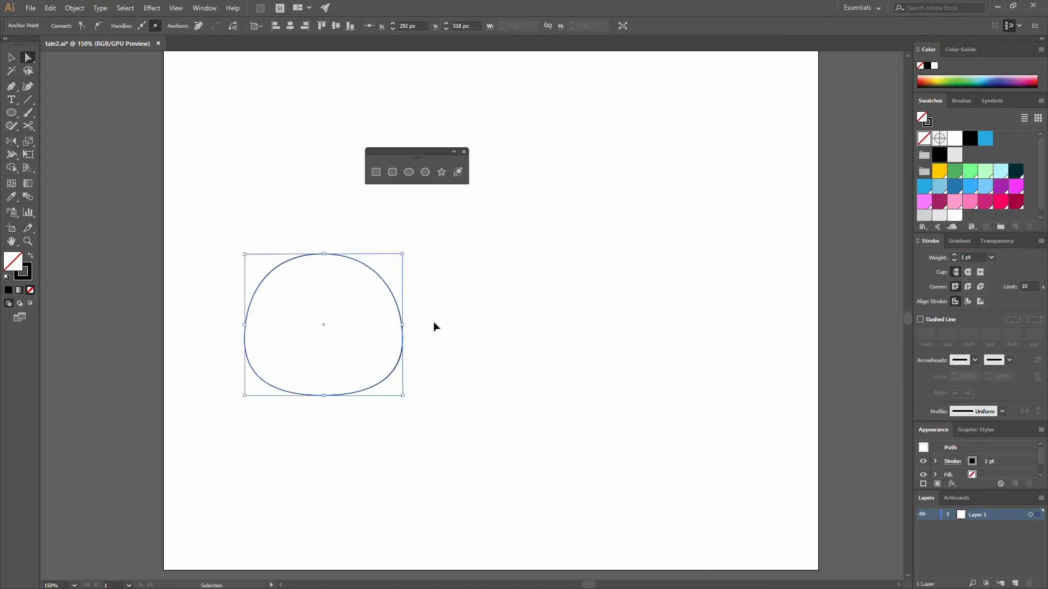
key(a)
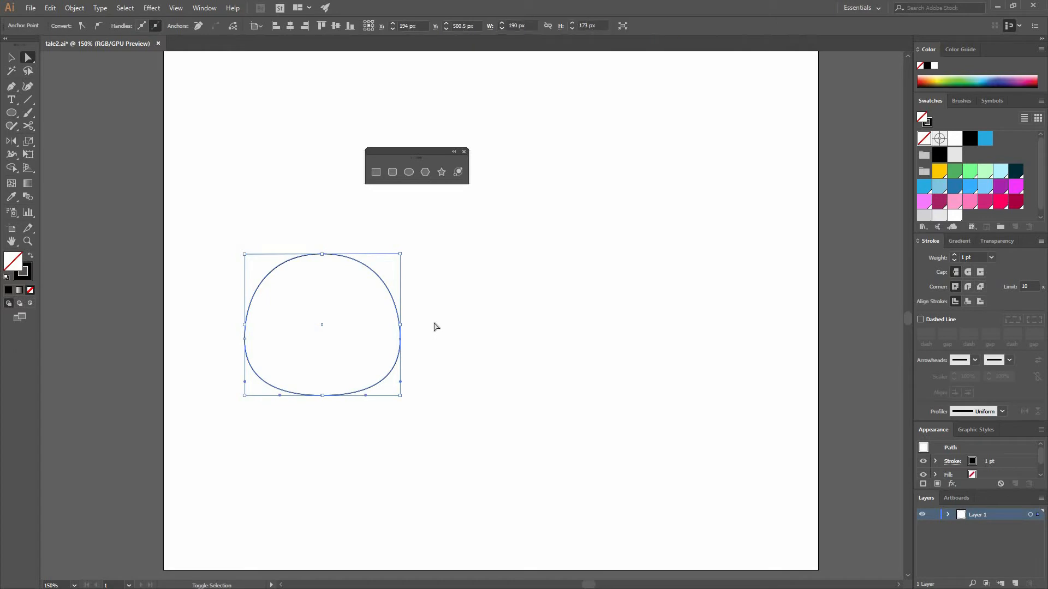
key(shift+Right)
key(shift+Left)
Move the right and left side anchor points outward by 10 px each, making the head outline 210 px wide
drag(414, 352, 373, 322)
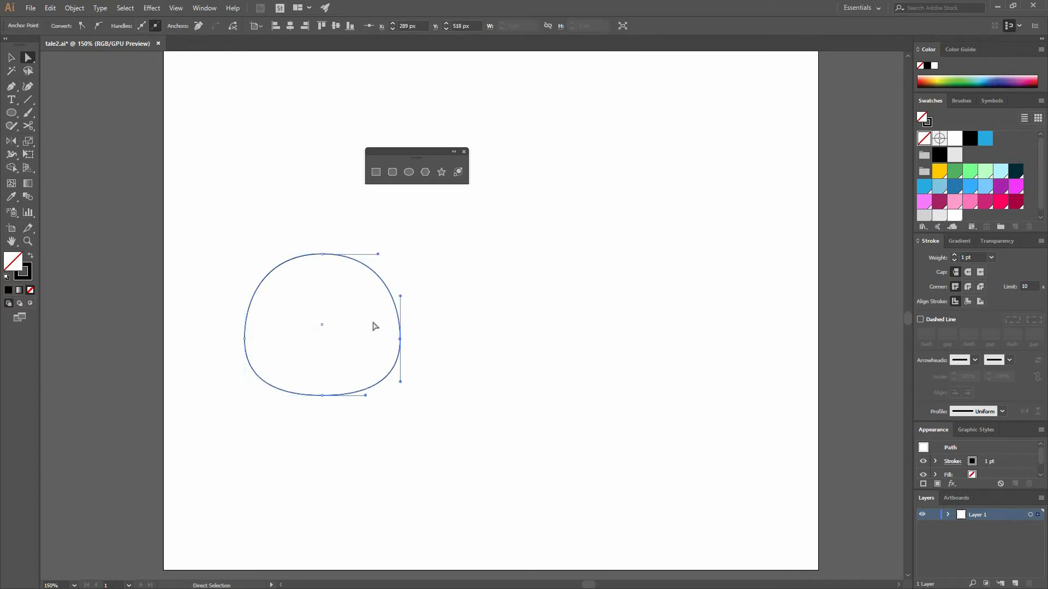
key(shift+Right)
drag(272, 348, 211, 316)
key(shift+Left)
key(v)
click(288, 372)
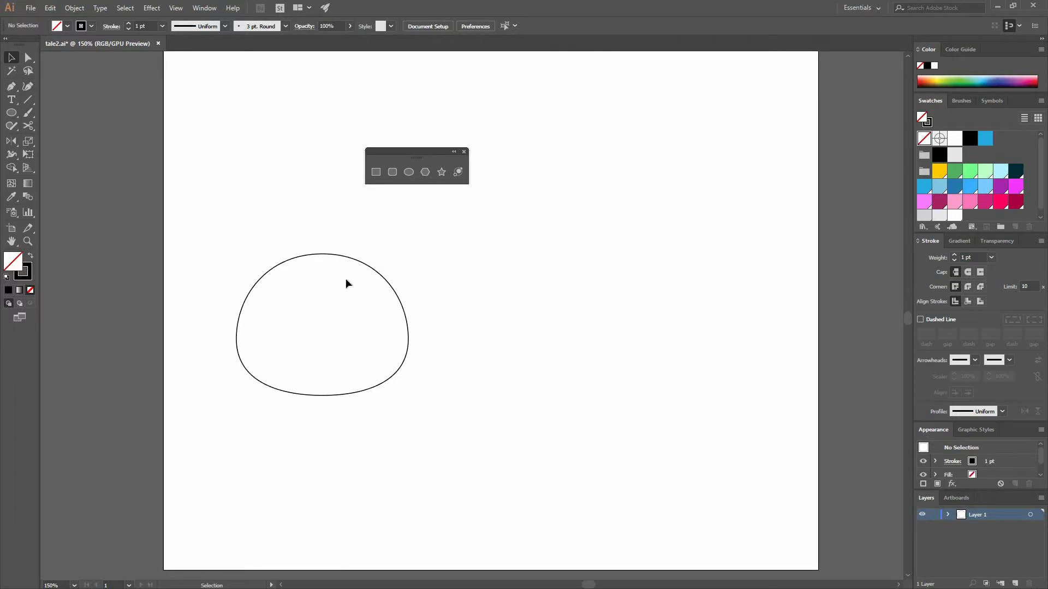
Draw a black ellipse without stroke, about 13 by 21 px, in the upper left part of the head as an eye
key(ctrl+plus)
key(ctrl+plus)
drag(586, 254, 944, 209)
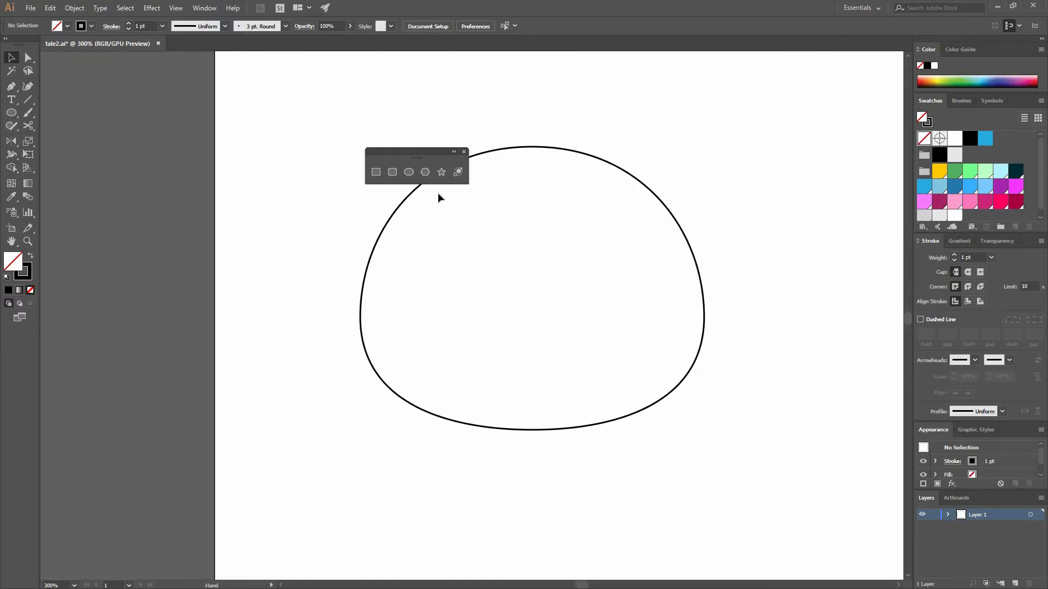
click(409, 172)
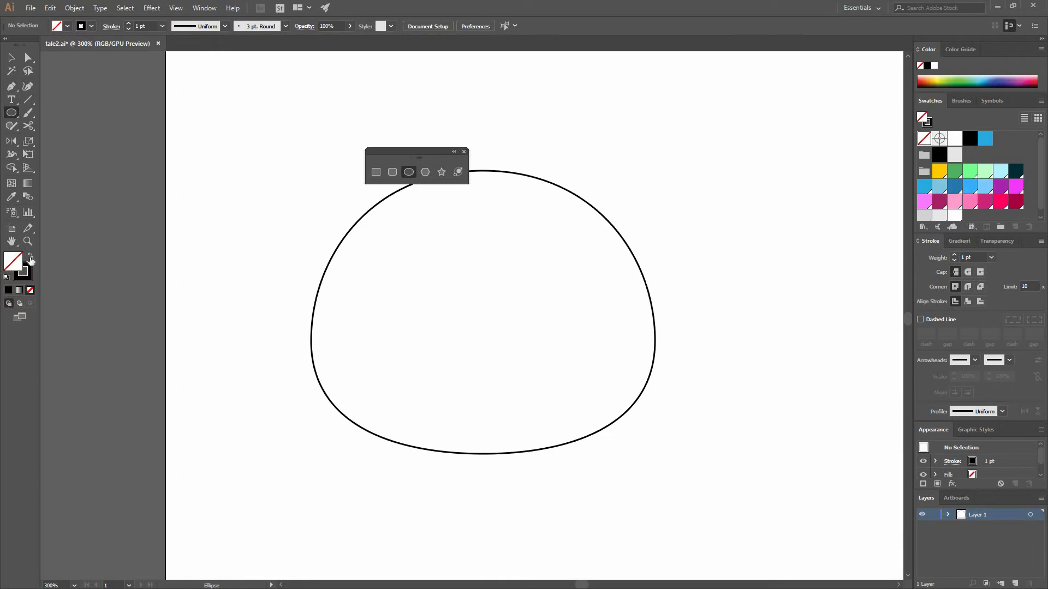
key(shift+x)
drag(401, 269, 422, 304)
click(11, 58)
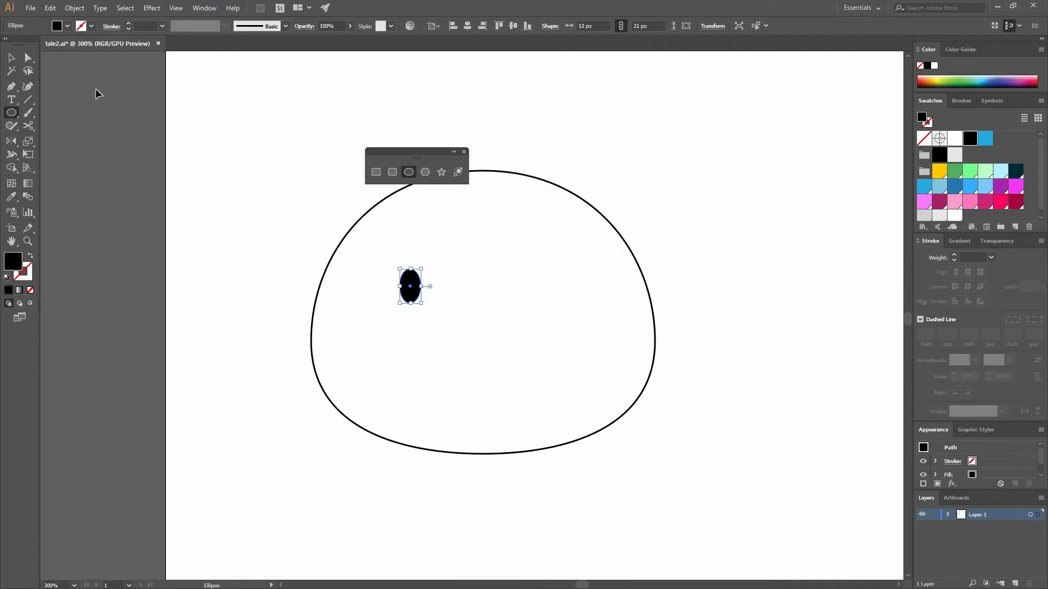
click(465, 294)
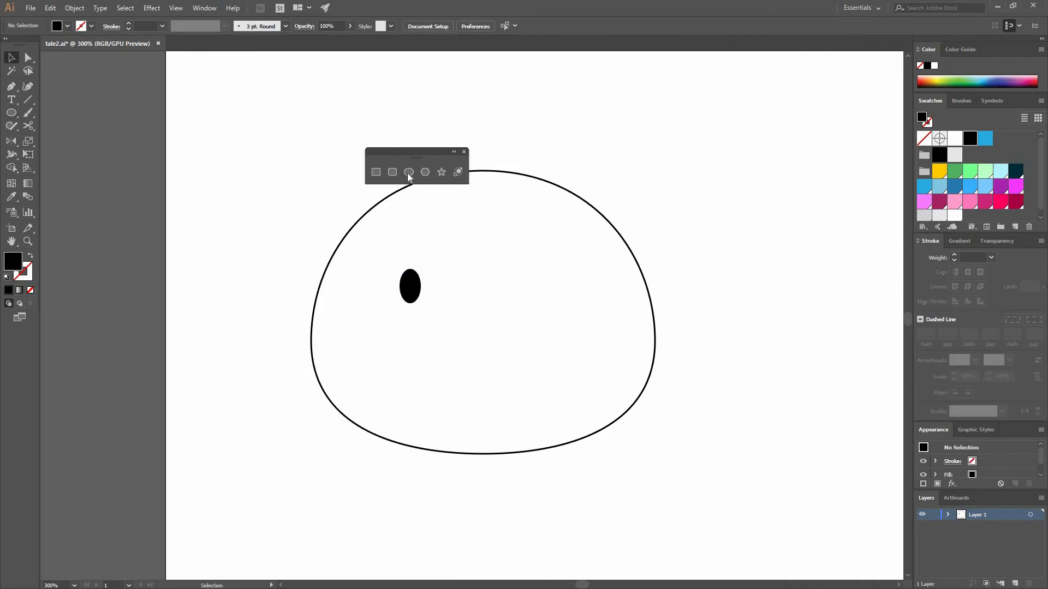
Copy the eye 86 px straight to the right and group the two eyes
click(417, 284)
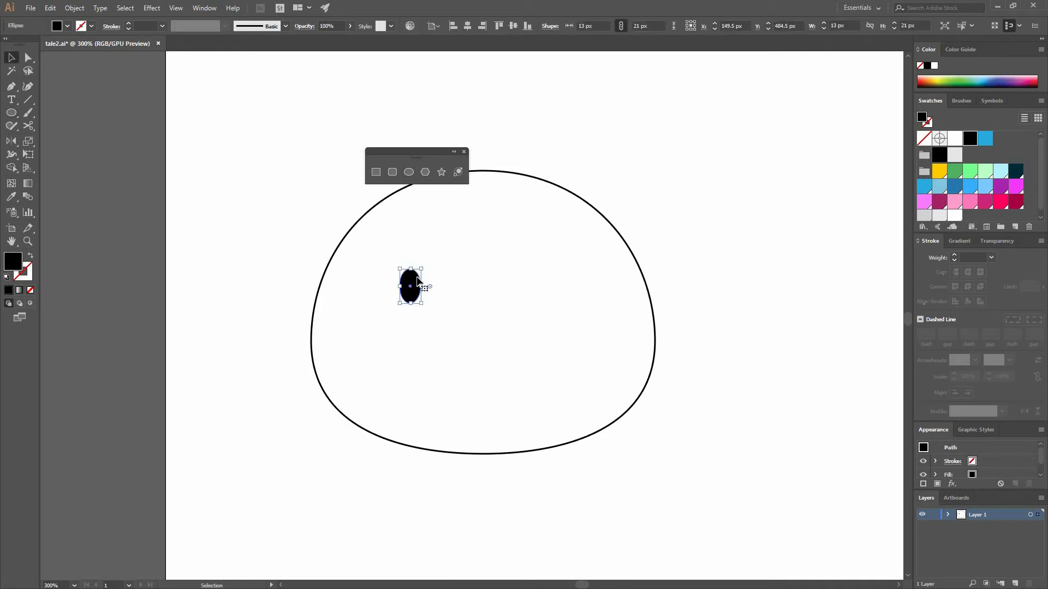
drag(414, 281, 502, 327)
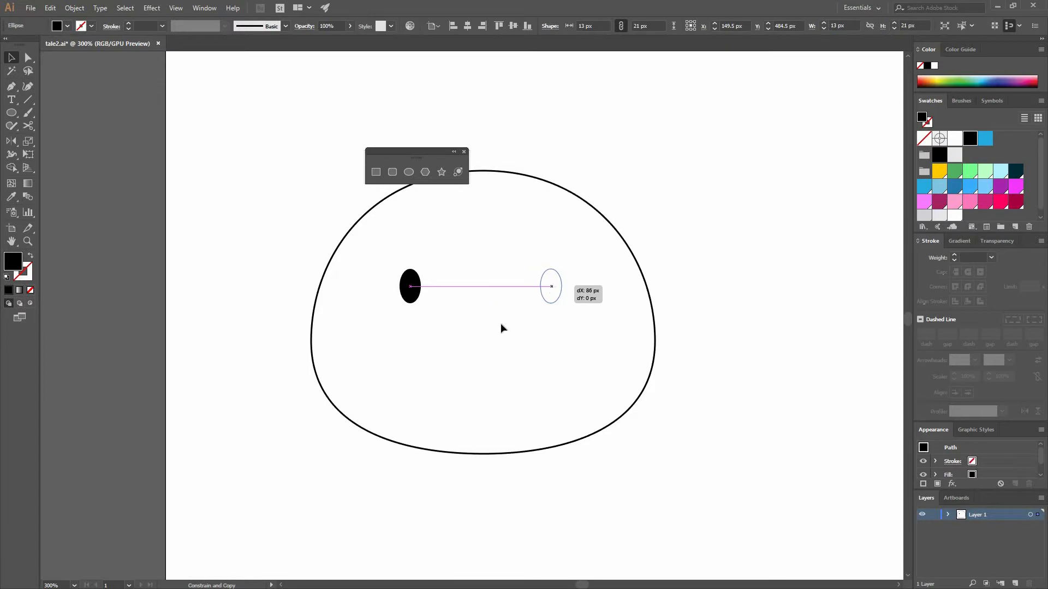
shift+click(413, 297)
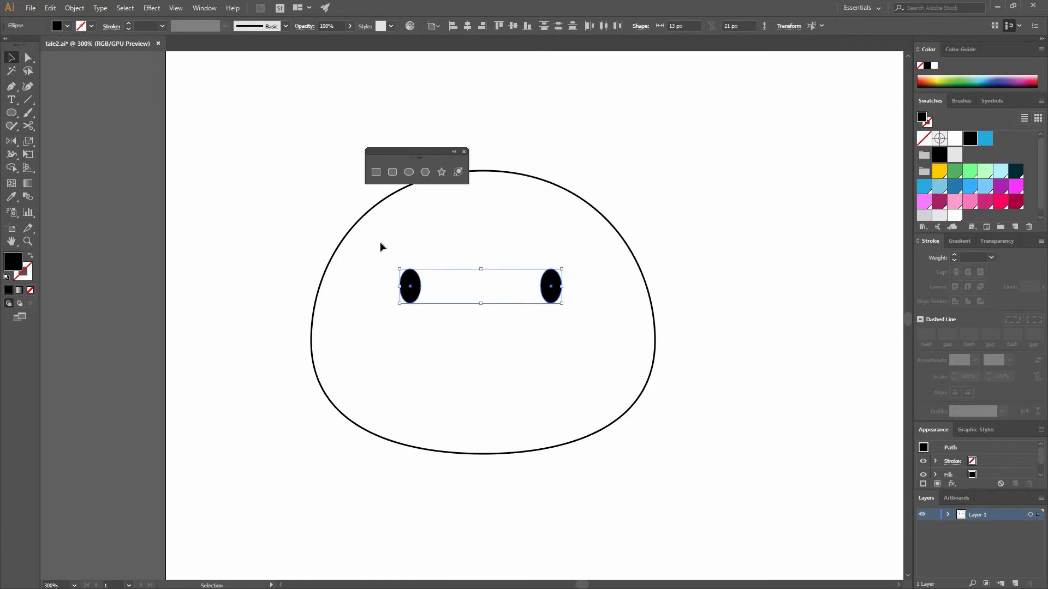
click(69, 12)
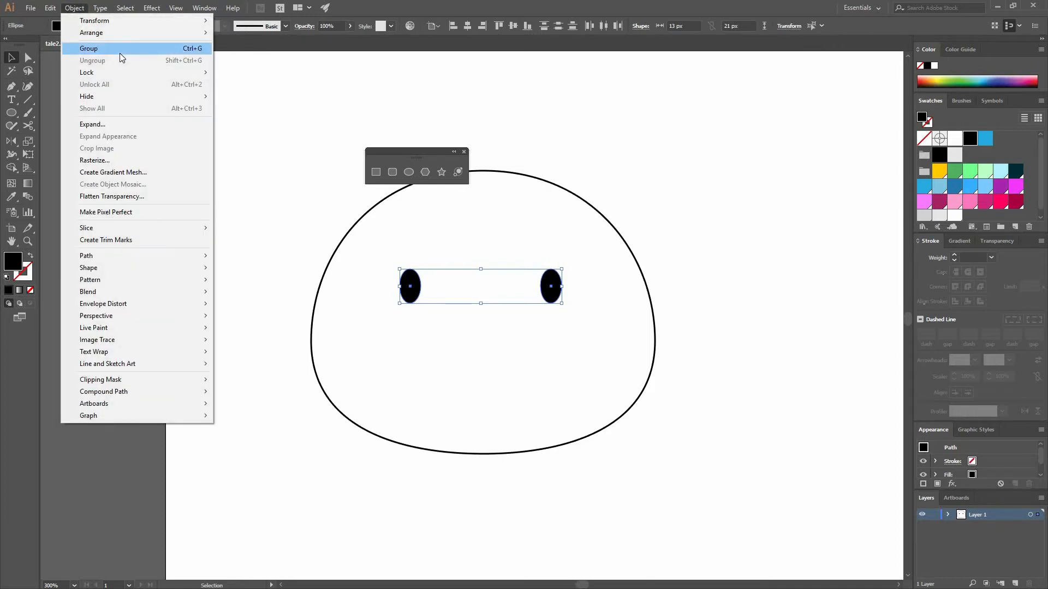
click(121, 54)
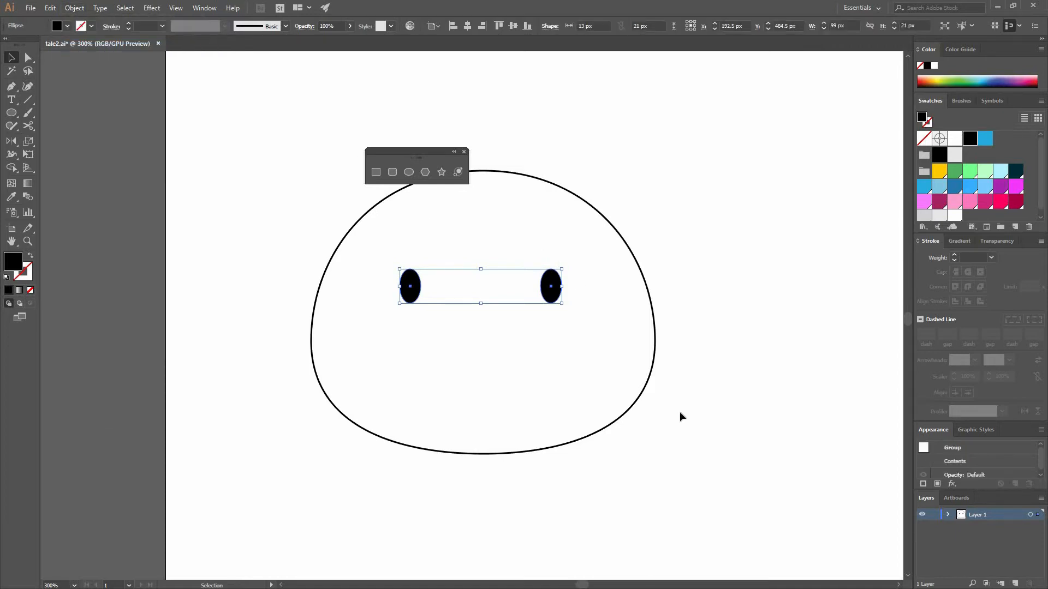
click(637, 441)
Center the head outline horizontally on the eyes, using the eye group as the key object for alignment
drag(447, 131, 441, 121)
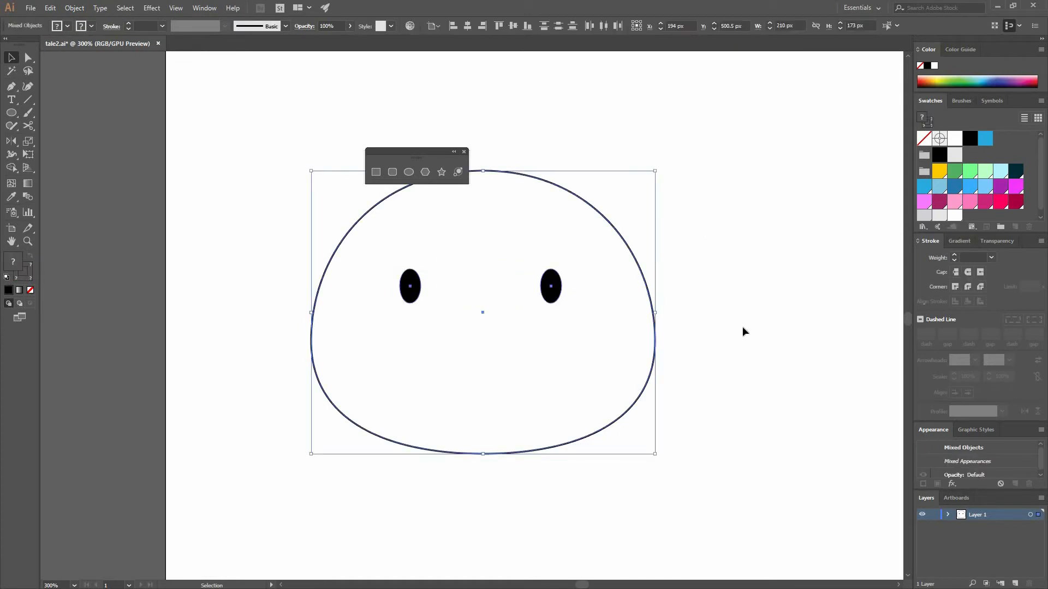
click(388, 266)
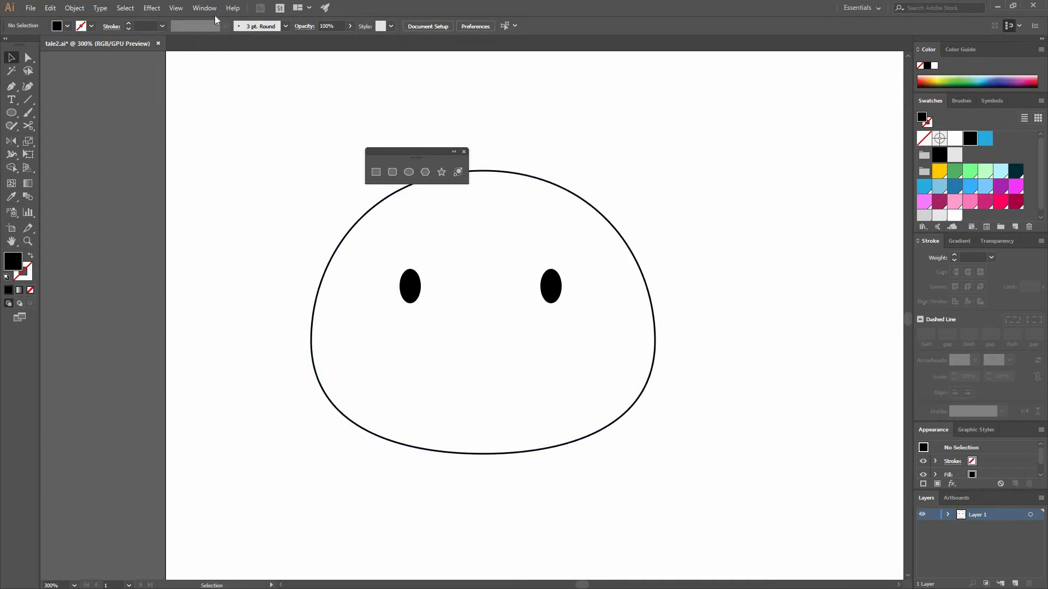
click(200, 10)
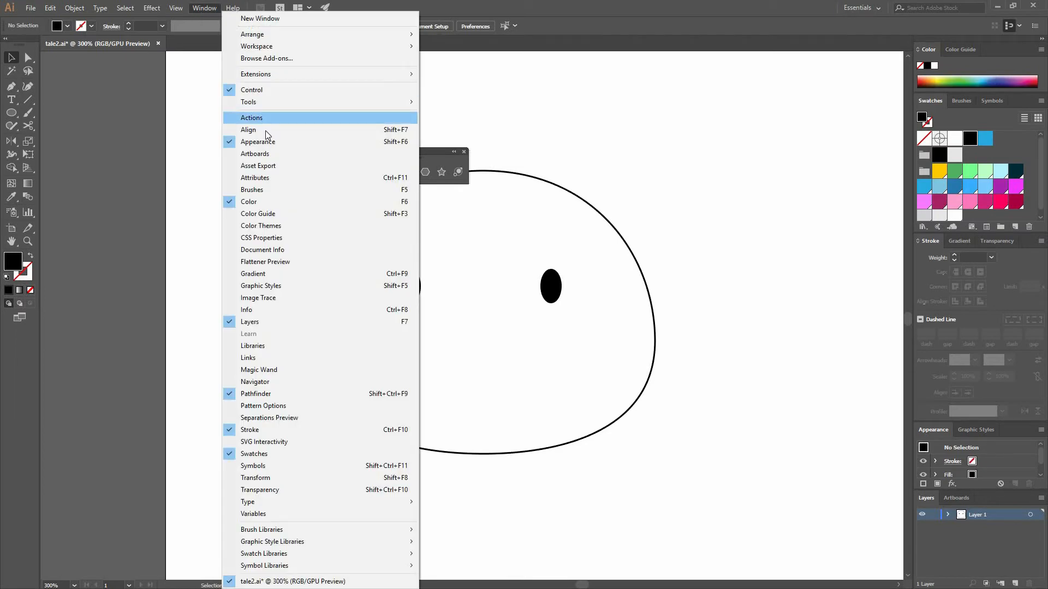
click(407, 129)
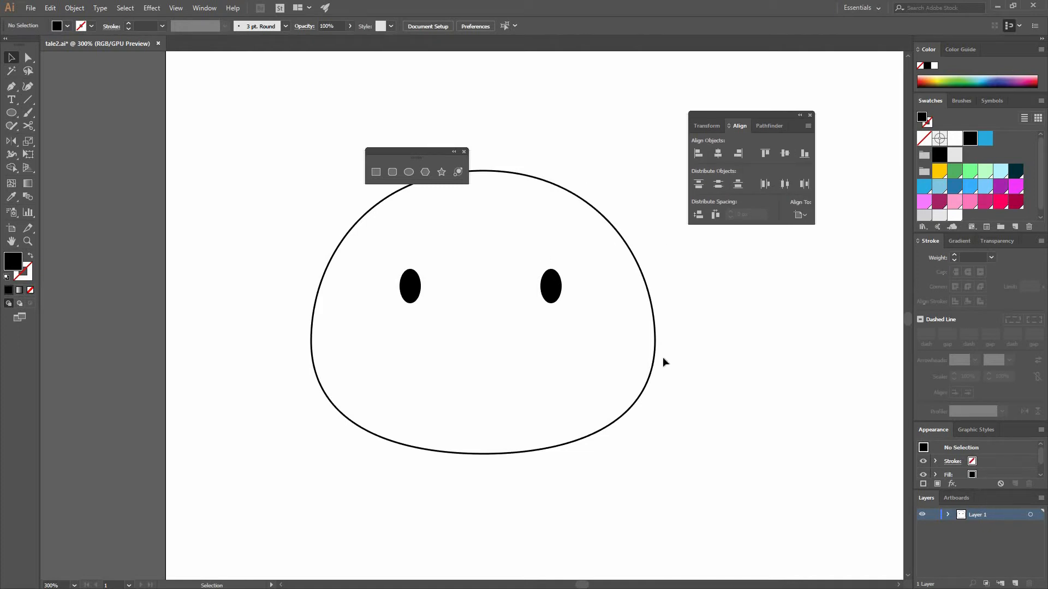
drag(697, 355, 568, 270)
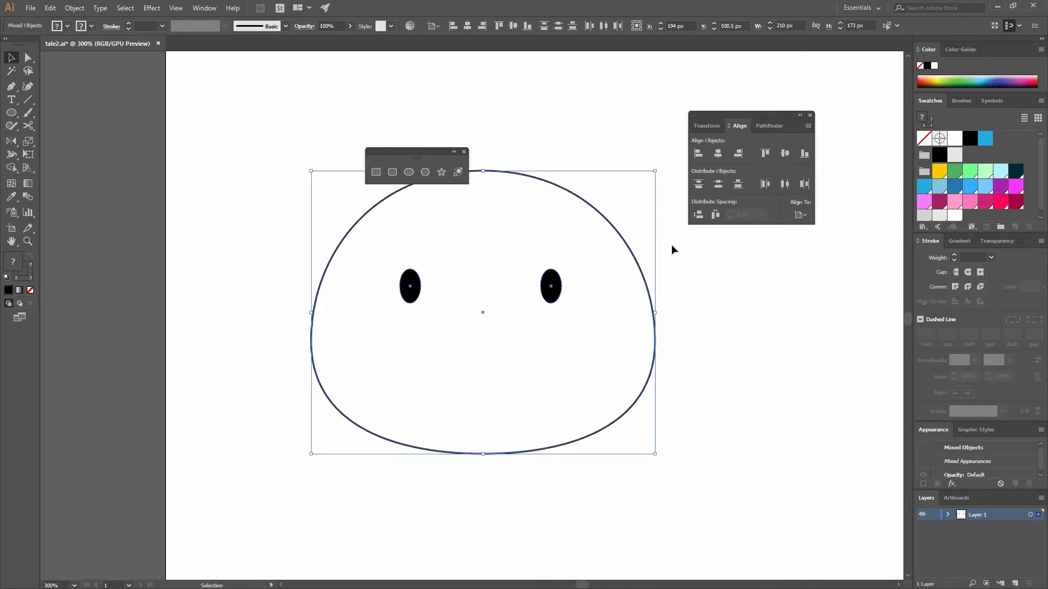
click(805, 220)
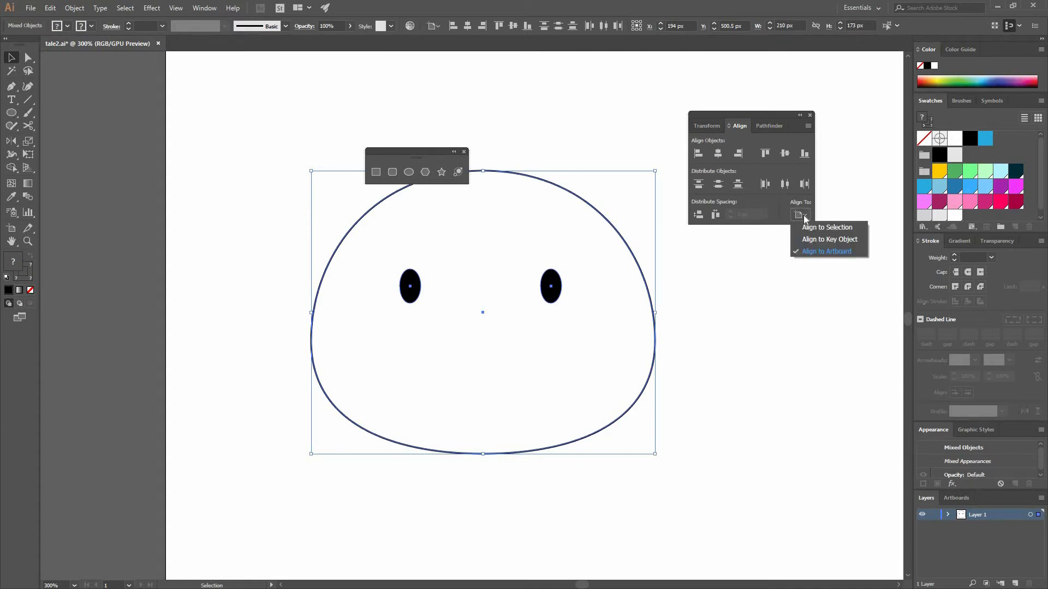
click(812, 241)
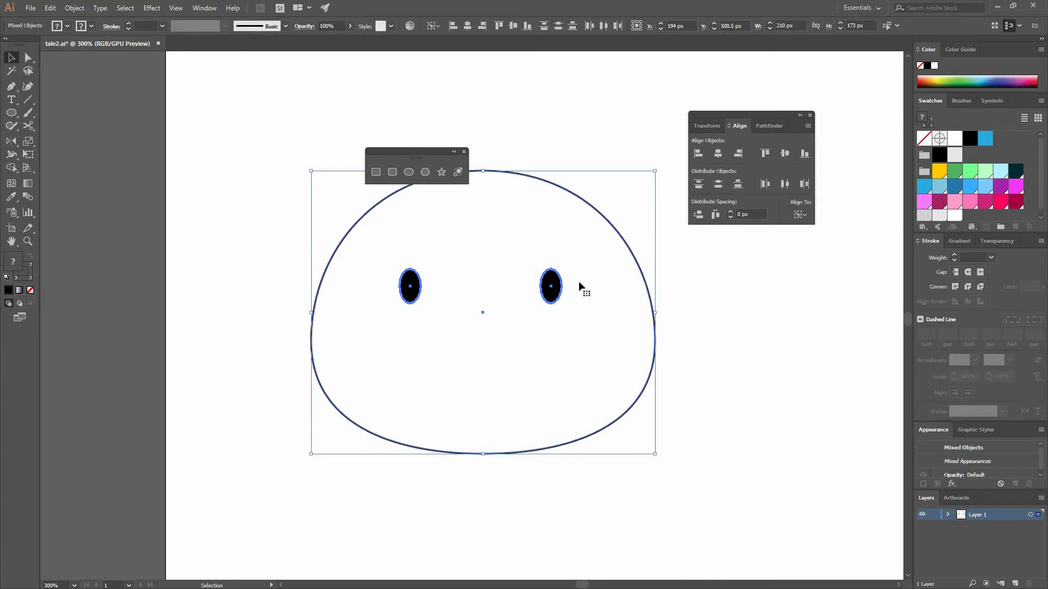
click(718, 155)
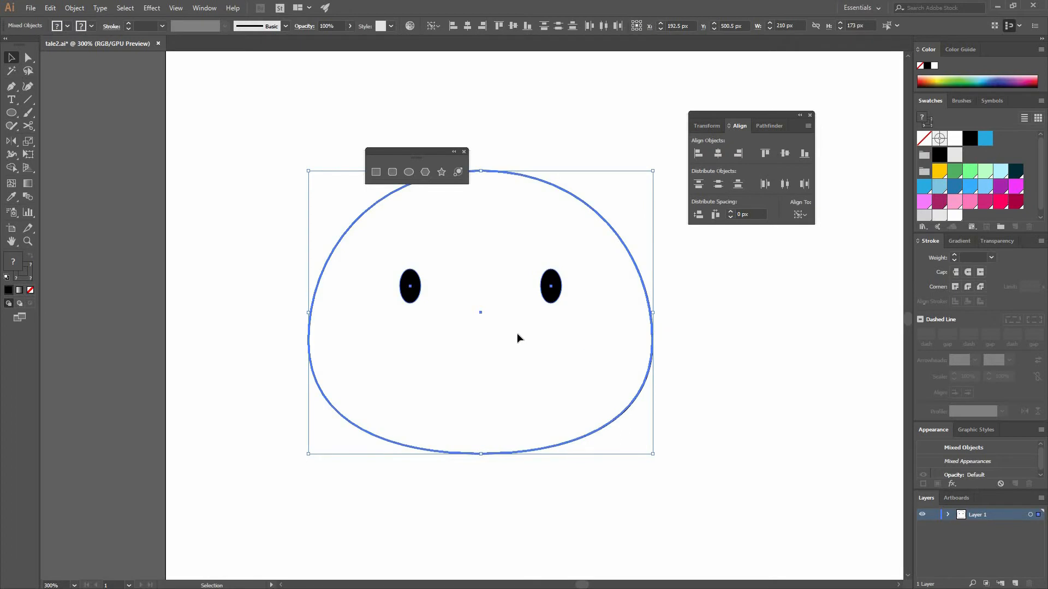
click(615, 240)
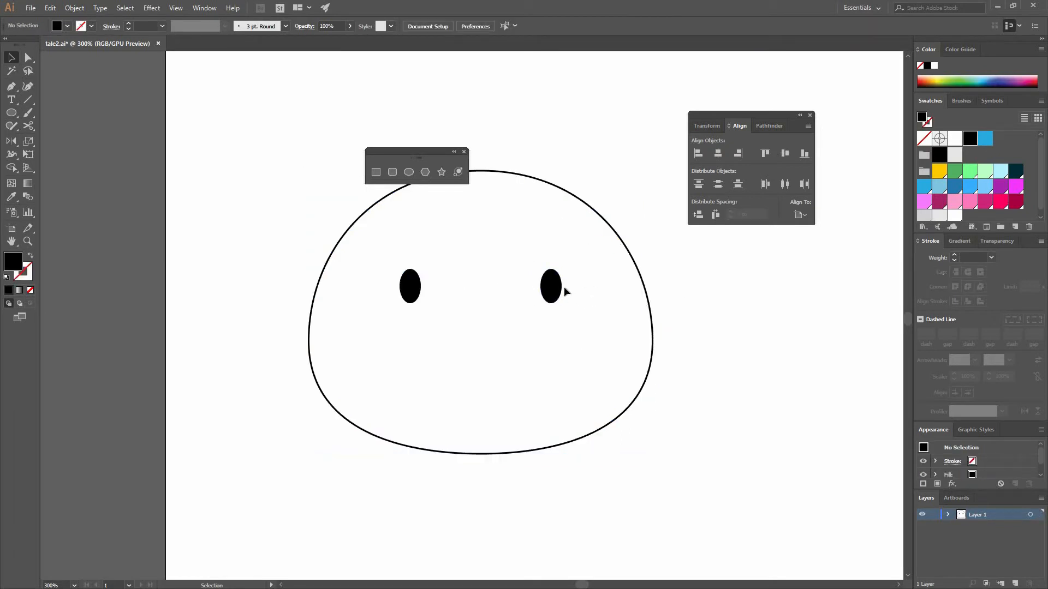
Move the right eye about 7 px farther right within the isolated eye group and exit isolation
click(411, 283)
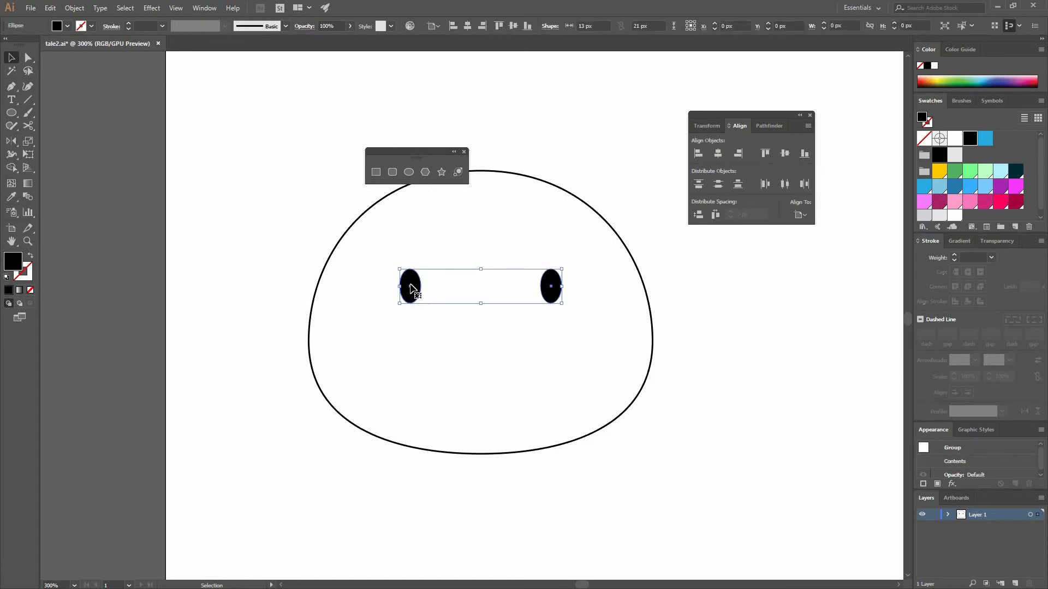
double_click(410, 284)
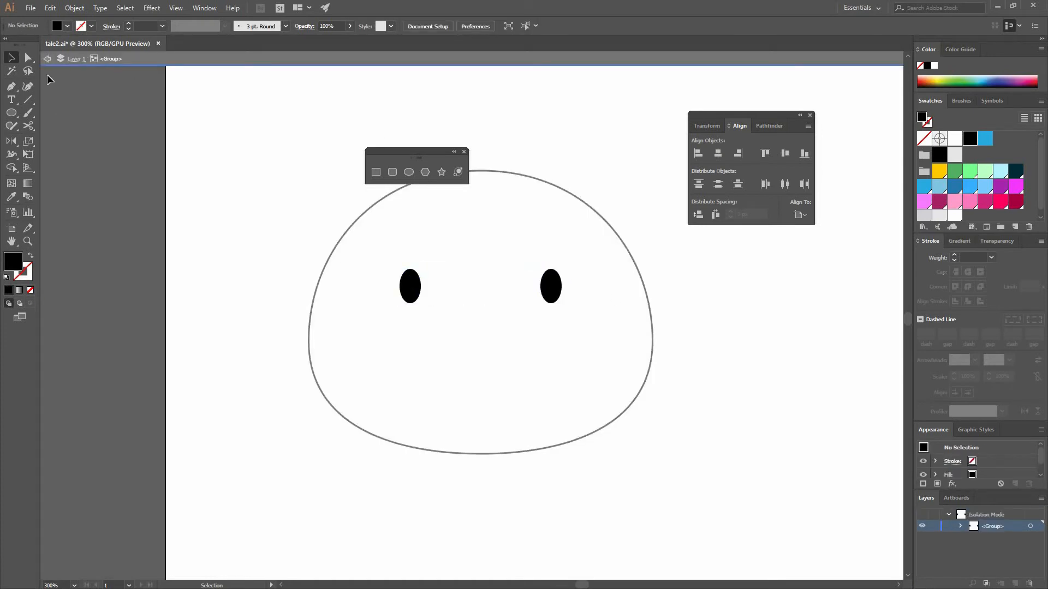
drag(555, 287, 566, 287)
click(743, 288)
mouse_move(721, 342)
mouse_down()
mouse_move(598, 181)
mouse_move(546, 169)
mouse_up()
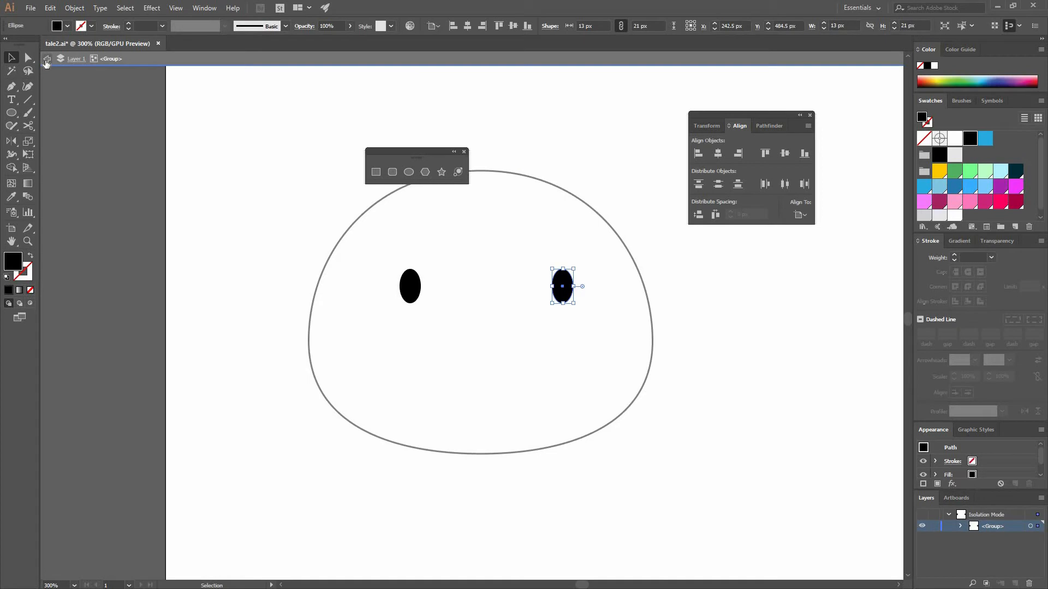
double_click(191, 306)
Center the eye group horizontally on the head outline, using the head as the key object for alignment
drag(290, 180, 690, 387)
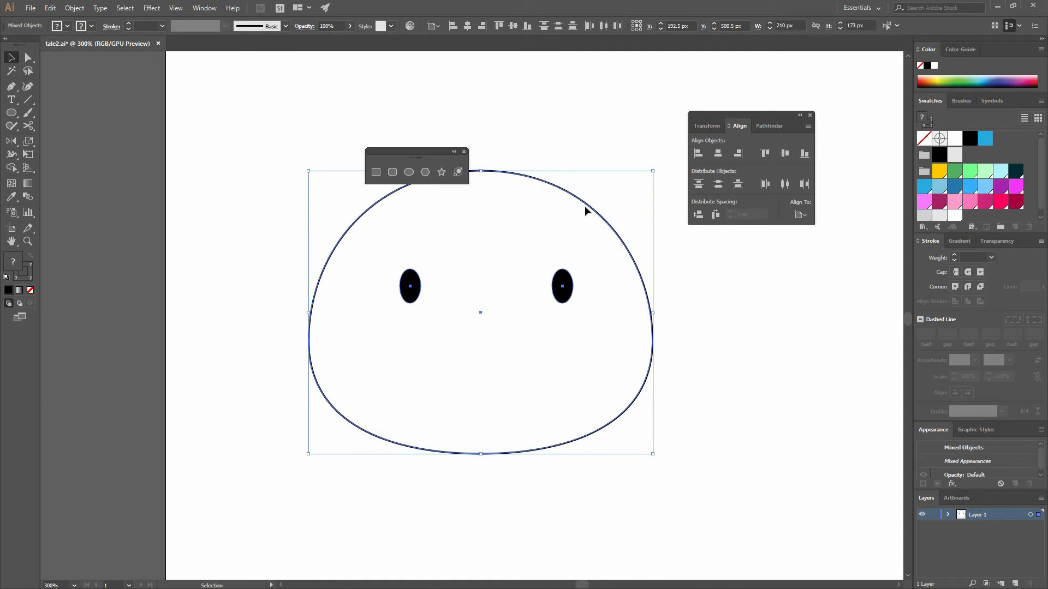
click(588, 204)
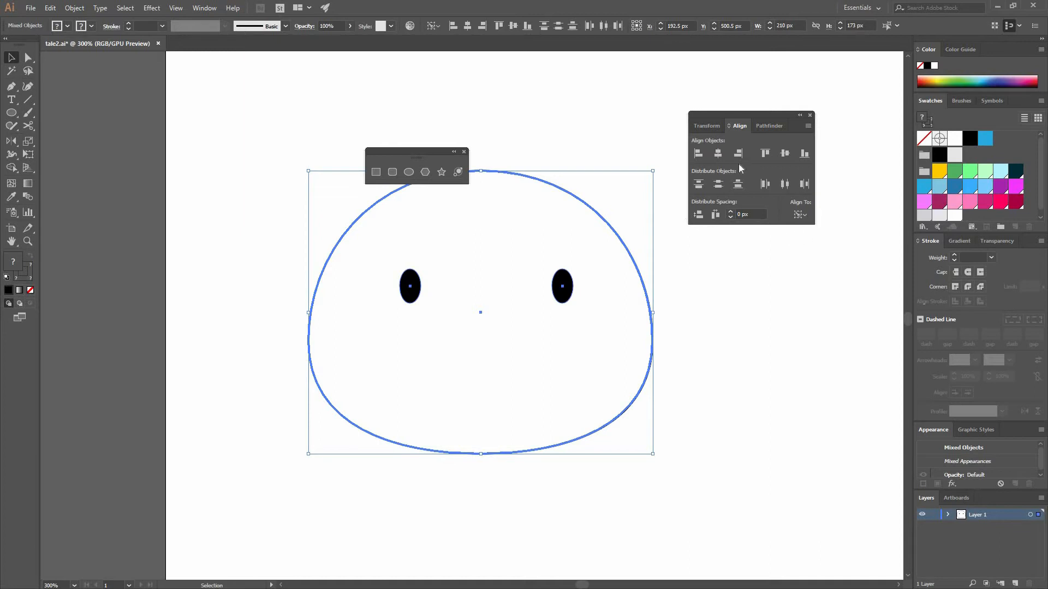
click(718, 154)
click(364, 141)
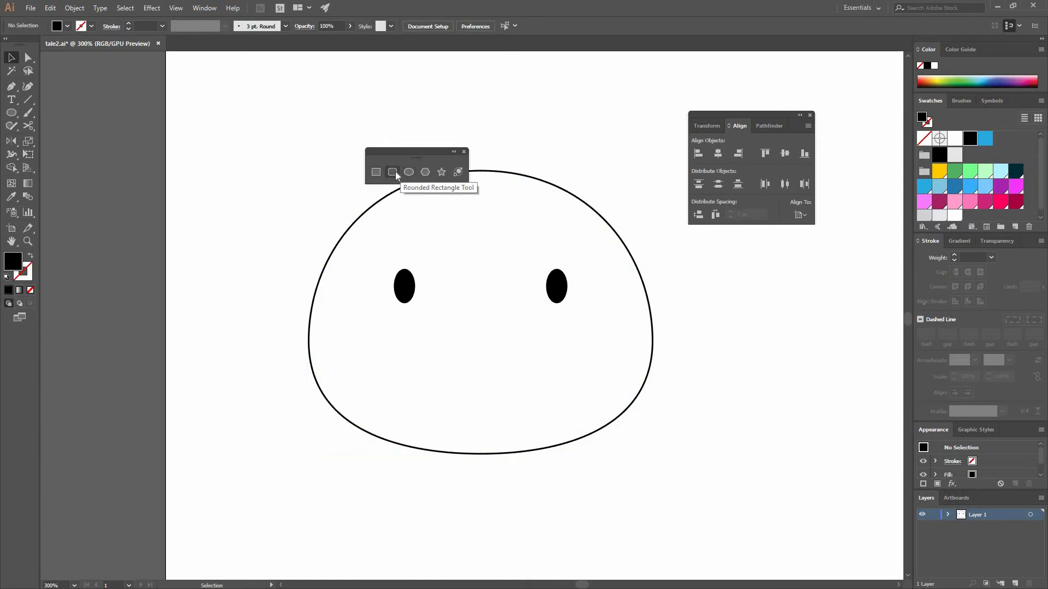
Draw a rectangle about 68 by 34 px just below and between the eyes, with no fill and a 1 pt black stroke
key(m)
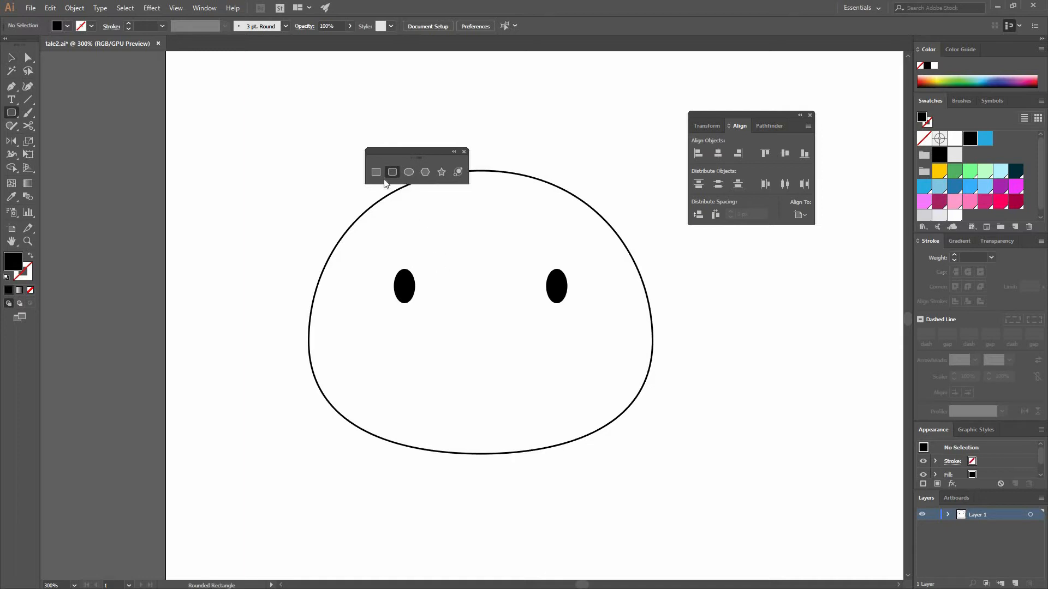
drag(428, 304, 539, 358)
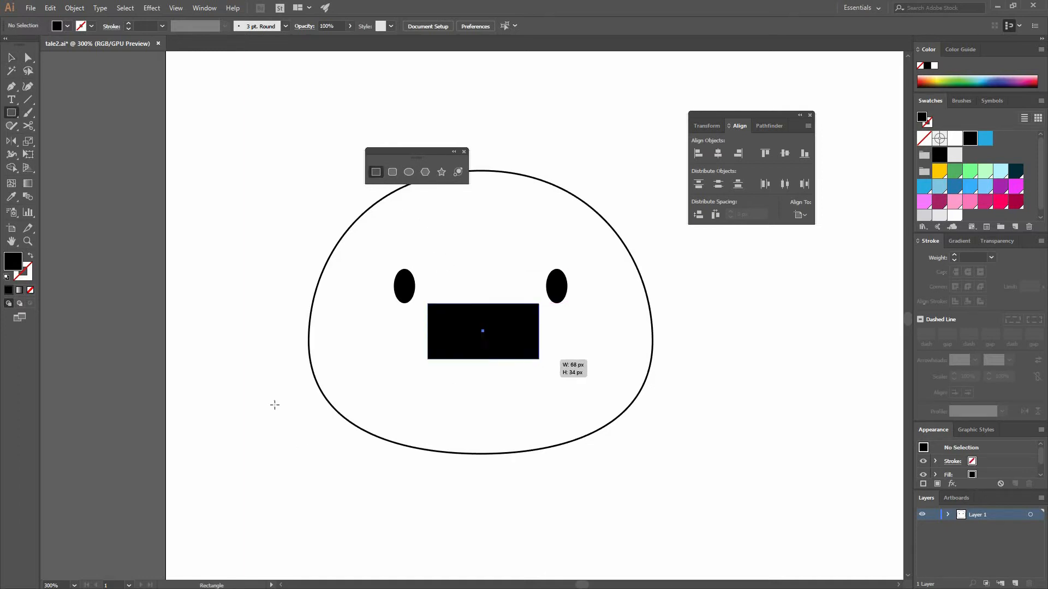
click(12, 58)
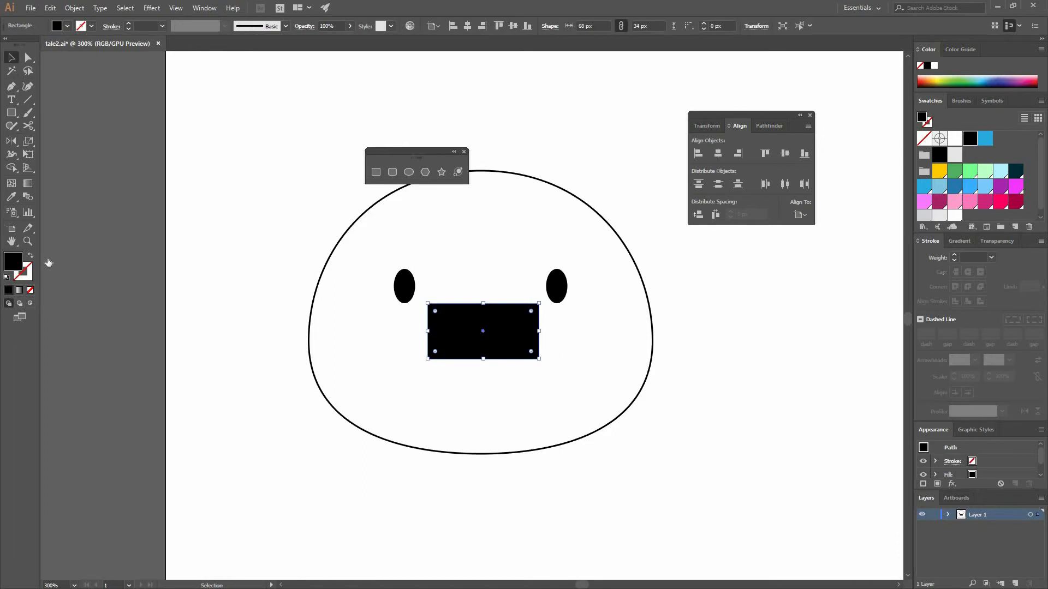
click(31, 257)
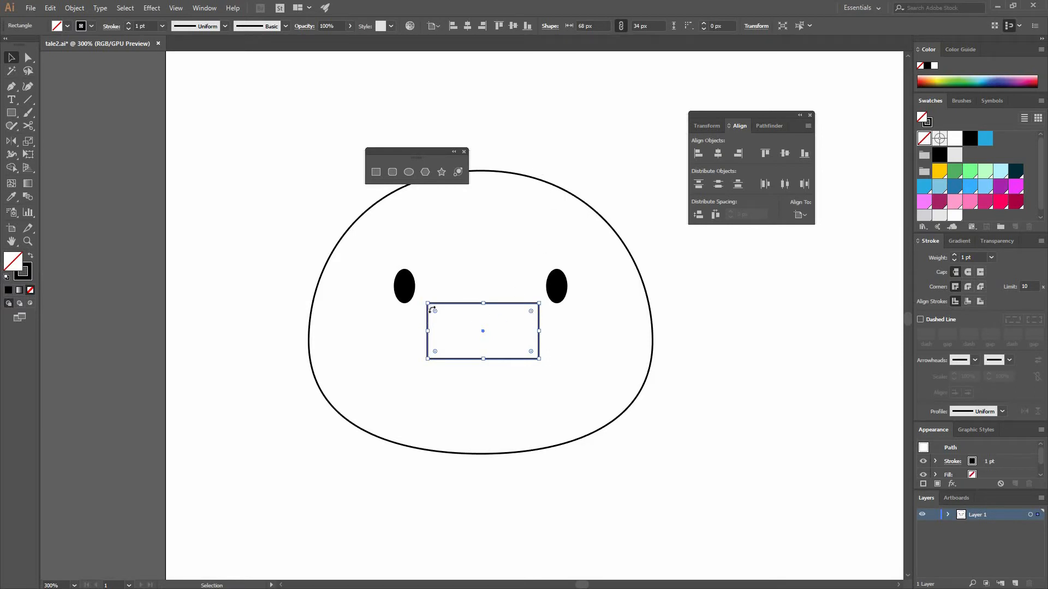
Try rounding all corners of the rectangle to a 17 px radius with its live corners, and undo the rounding
drag(435, 310, 596, 334)
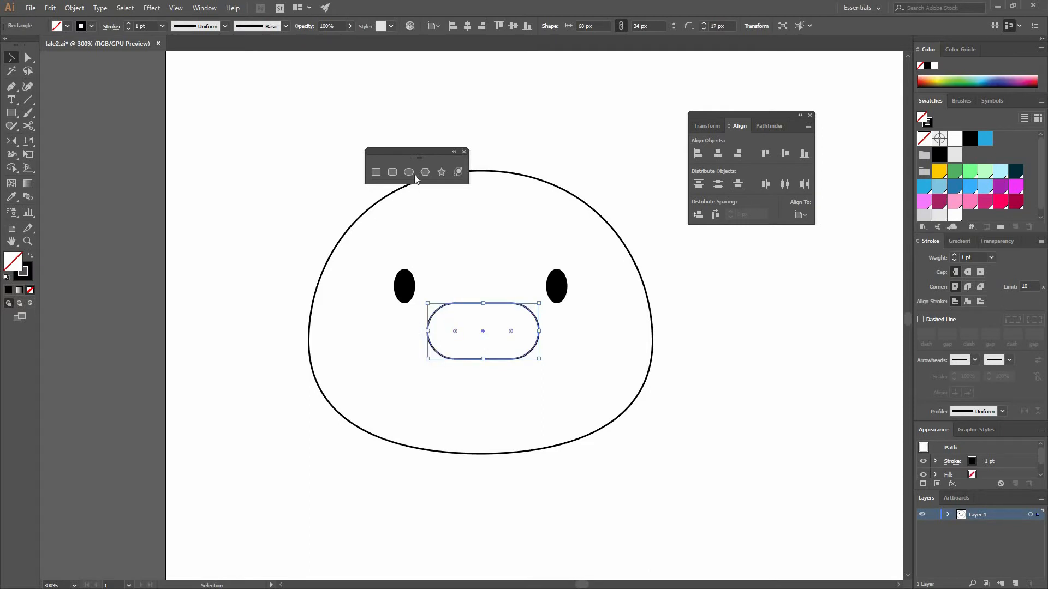
key(ctrl+z)
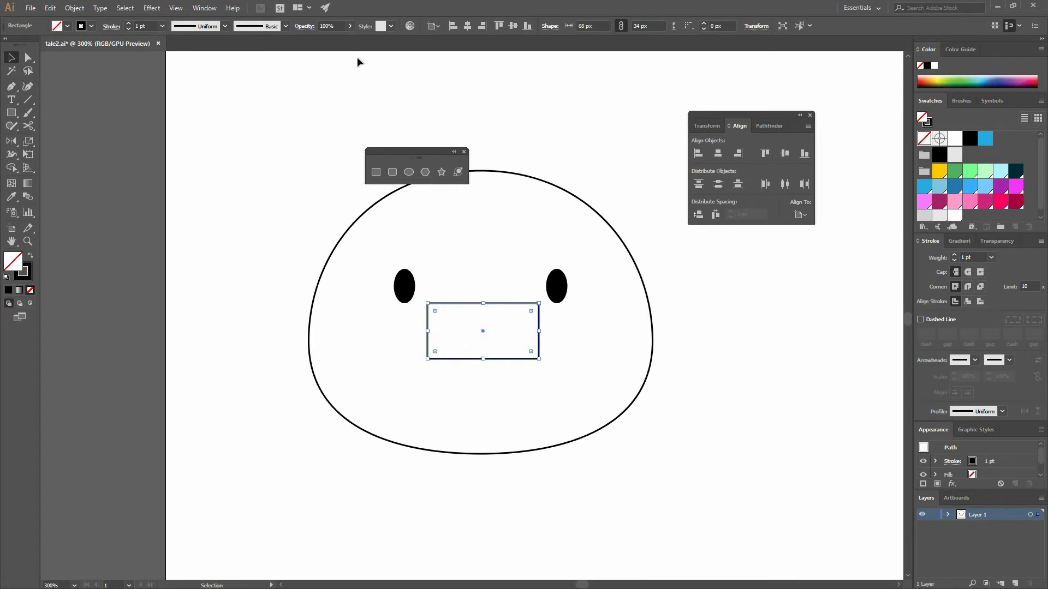
Preview the Round Corners effect on the rectangle with several radii, ending at 24 px, and cancel the effect
click(152, 11)
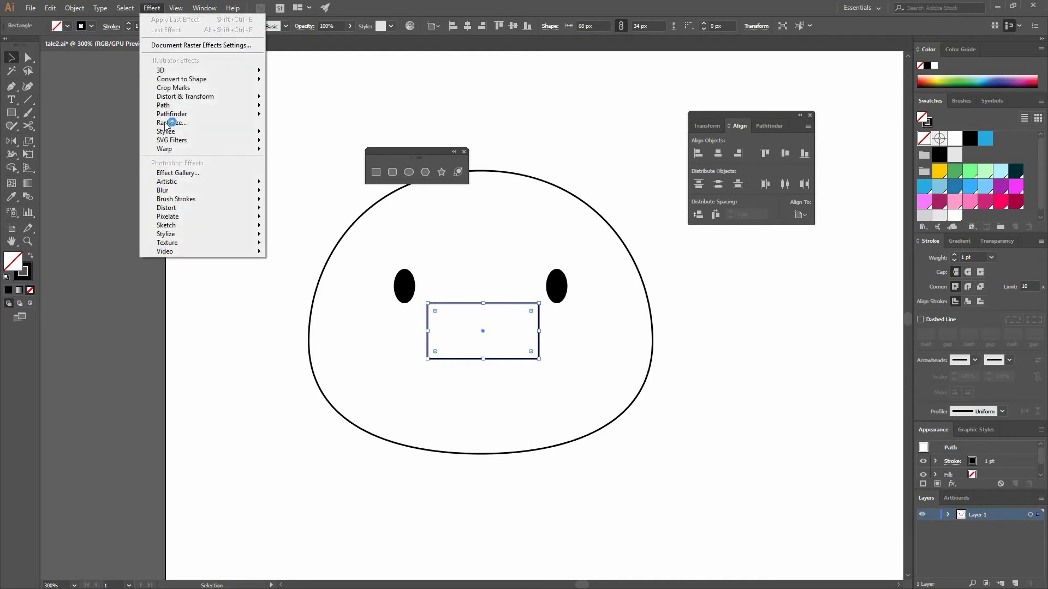
mouse_move(171, 133)
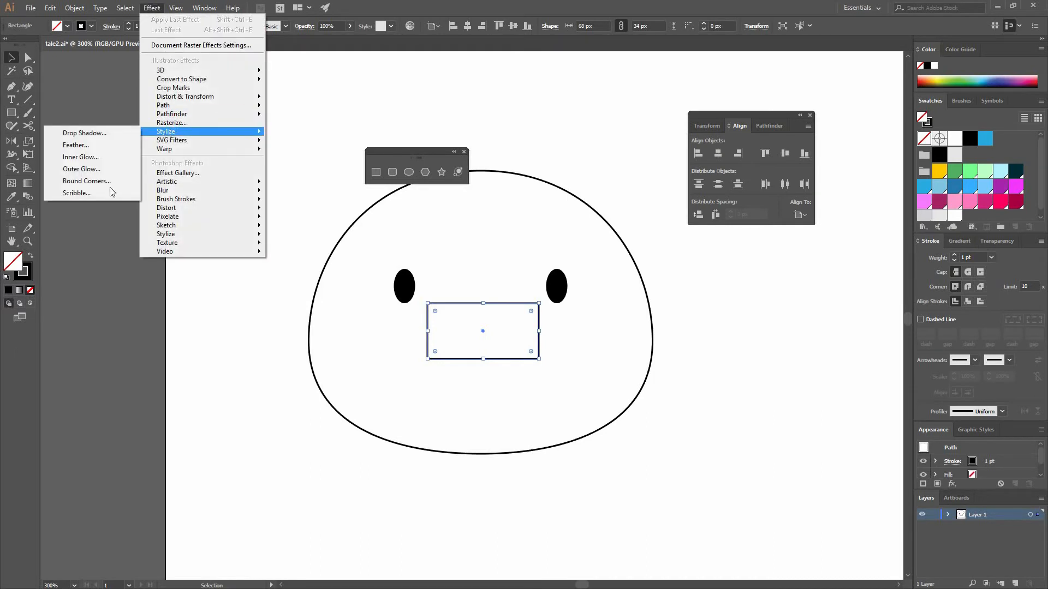
click(87, 181)
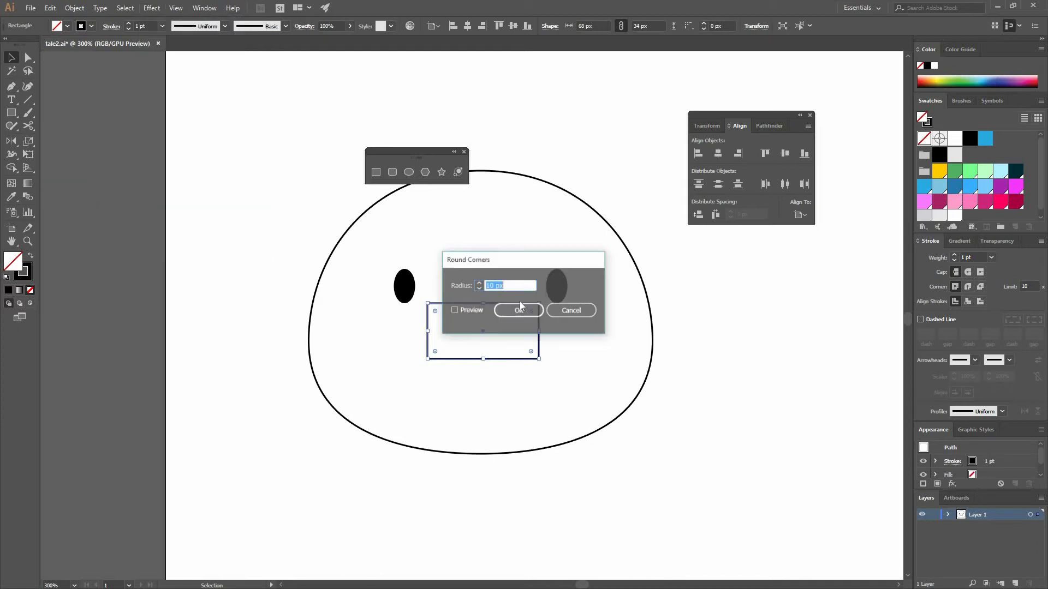
drag(536, 260, 590, 156)
click(508, 206)
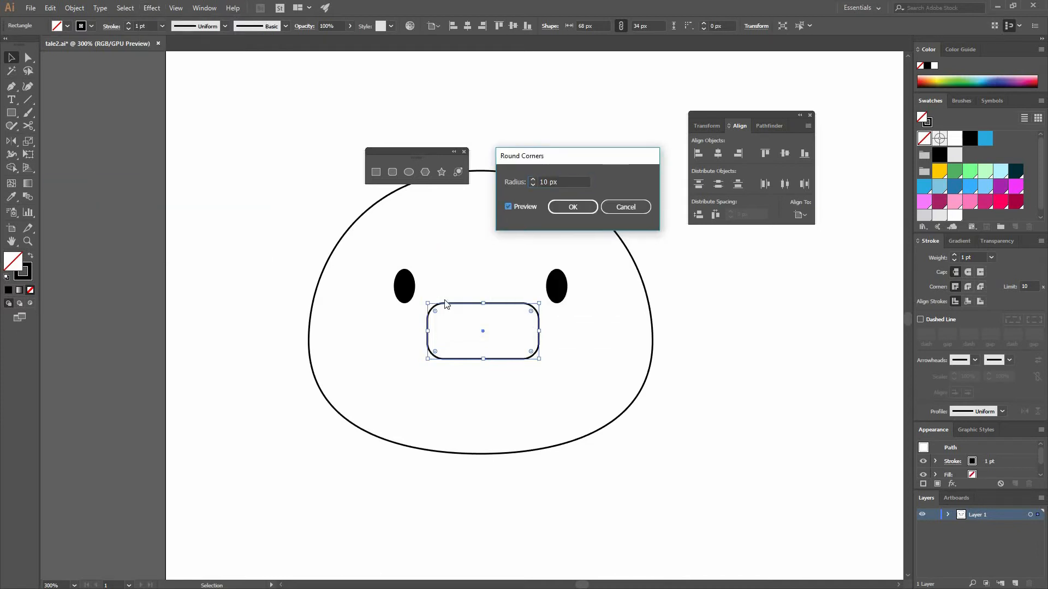
click(533, 179)
click(532, 179)
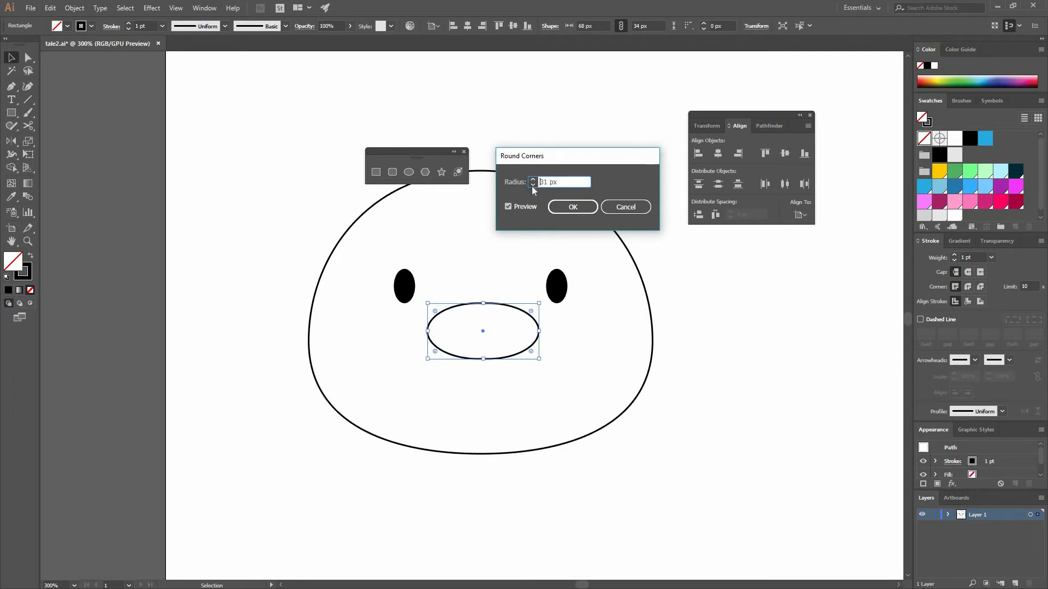
click(533, 185)
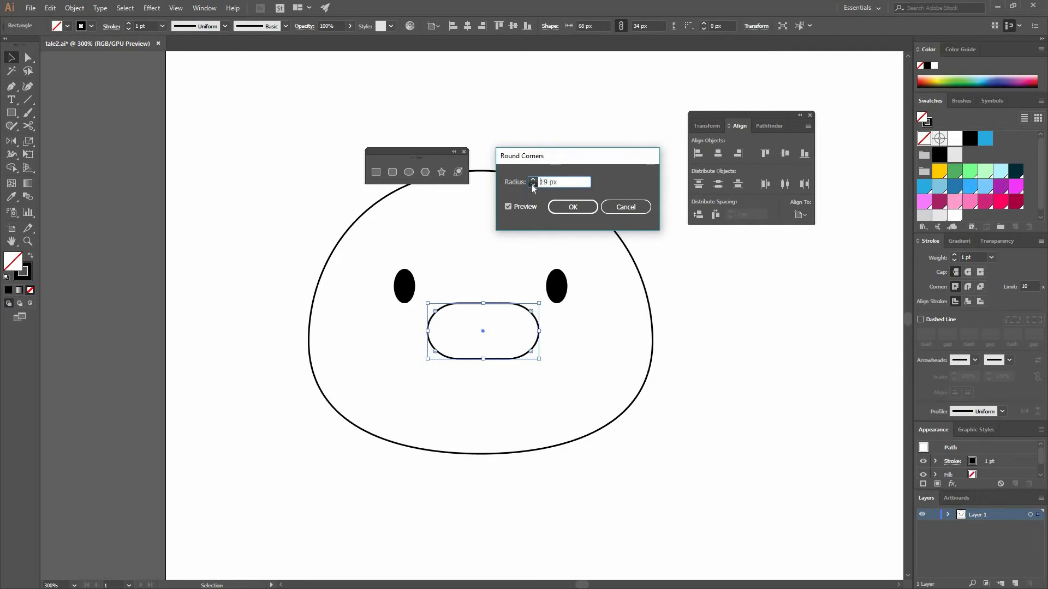
click(534, 179)
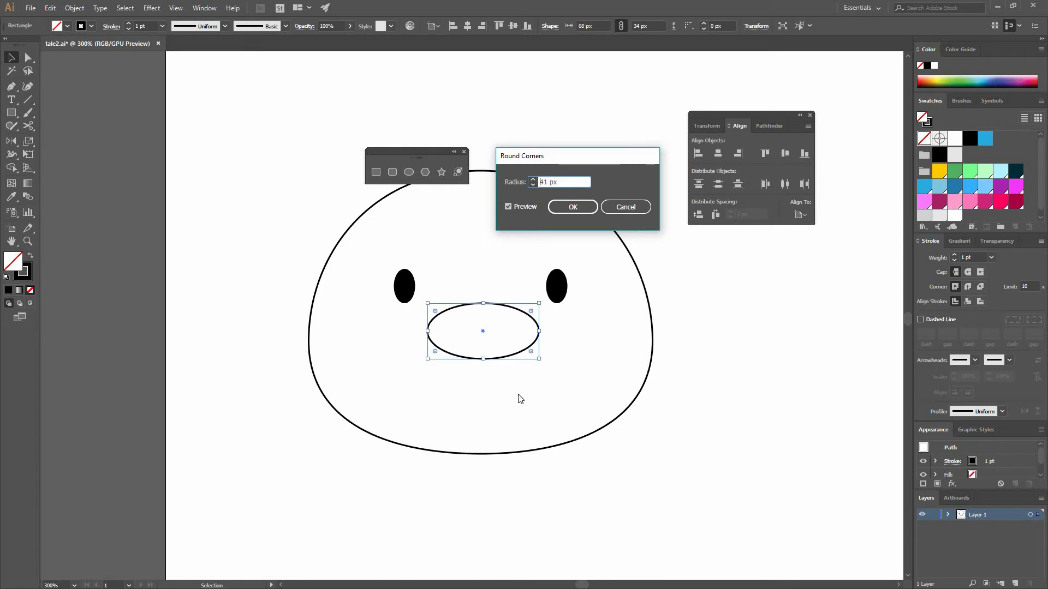
click(533, 185)
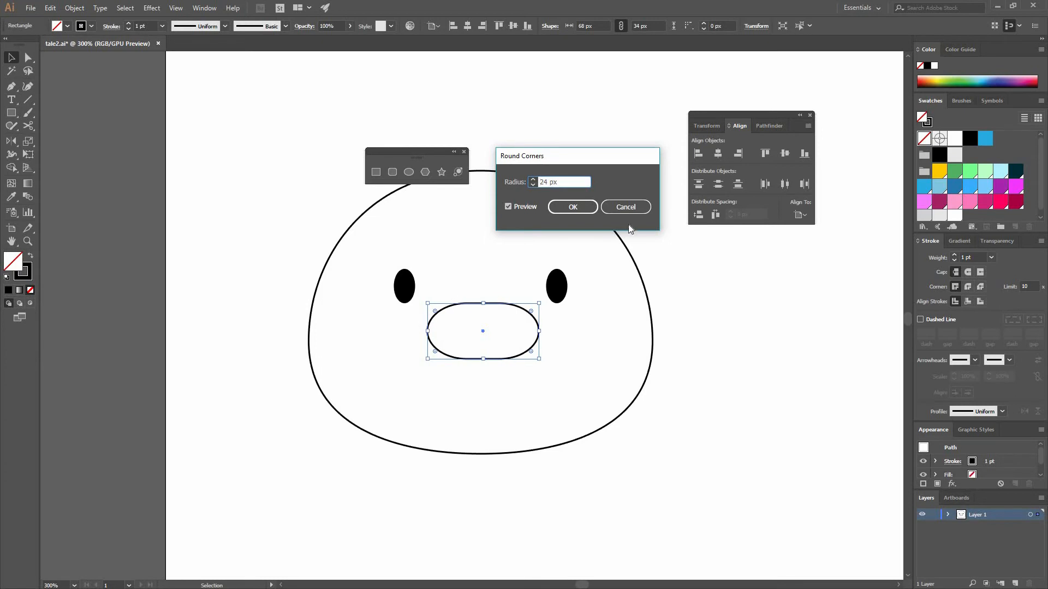
click(625, 207)
Round the rectangle's live corners to their maximum and center it horizontally on the head outline as a snout
drag(526, 313, 569, 346)
click(433, 353)
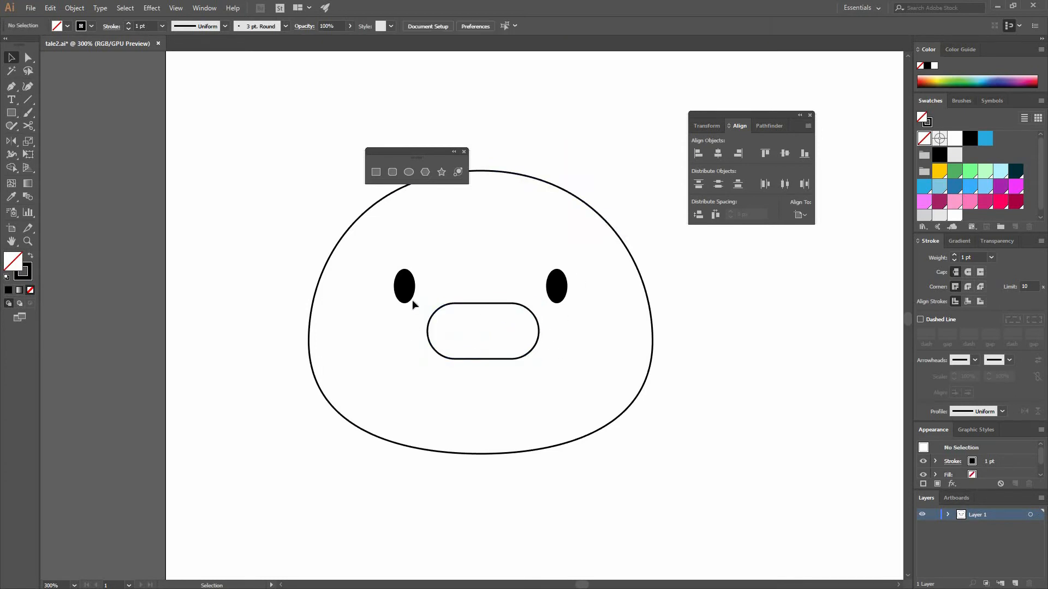
click(513, 454)
click(480, 350)
drag(479, 348, 636, 469)
click(630, 257)
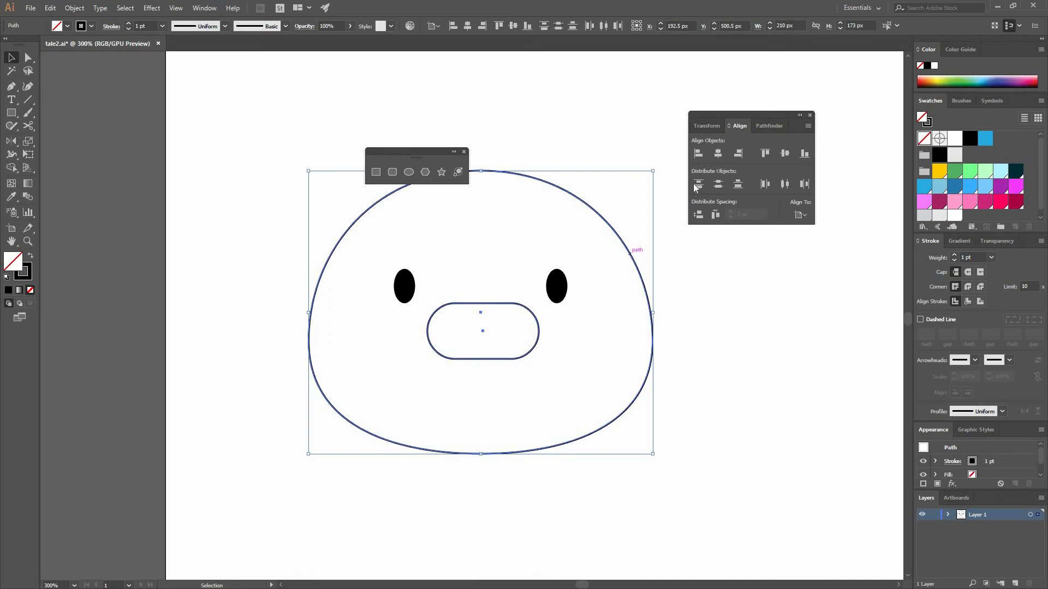
click(715, 154)
click(540, 310)
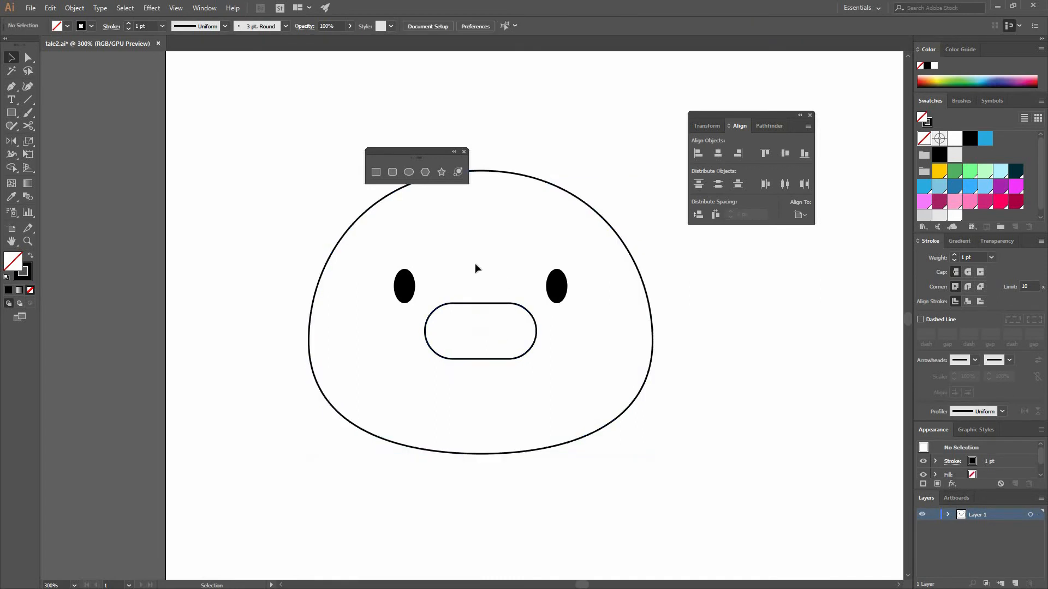
Draw an unfilled nostril ellipse about 8 by 12 px inside the snout and copy it about 25 px straight right as a grouped pair
click(409, 172)
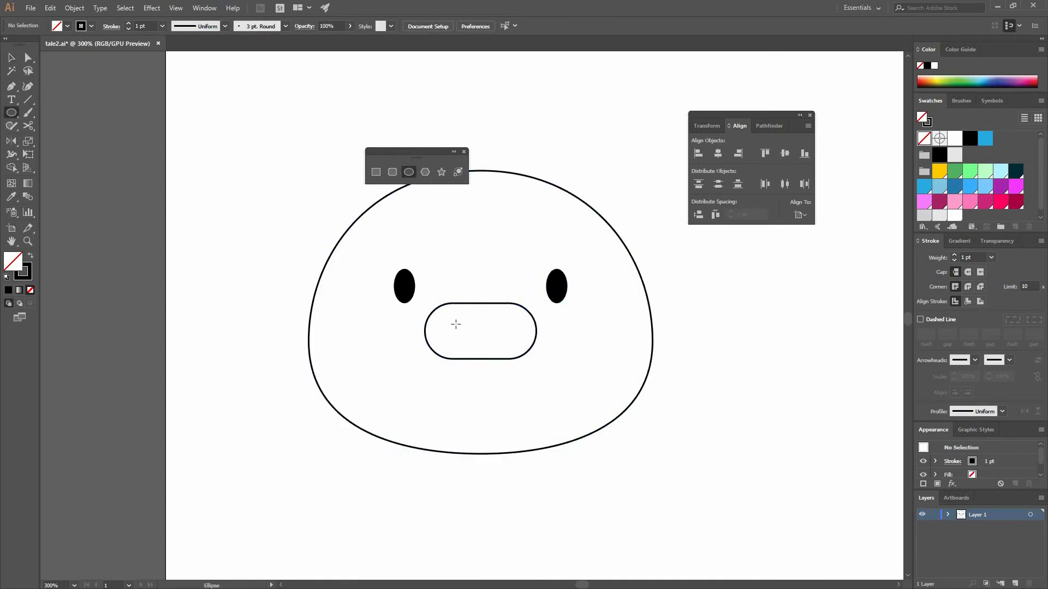
drag(467, 336, 454, 320)
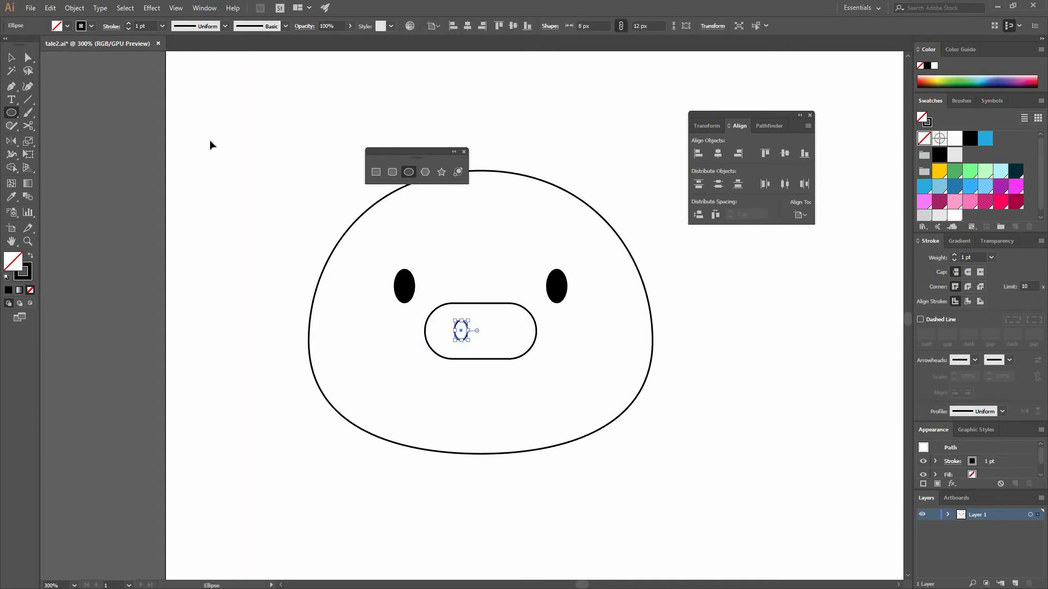
click(10, 58)
click(463, 344)
drag(462, 344, 503, 344)
shift+click(461, 326)
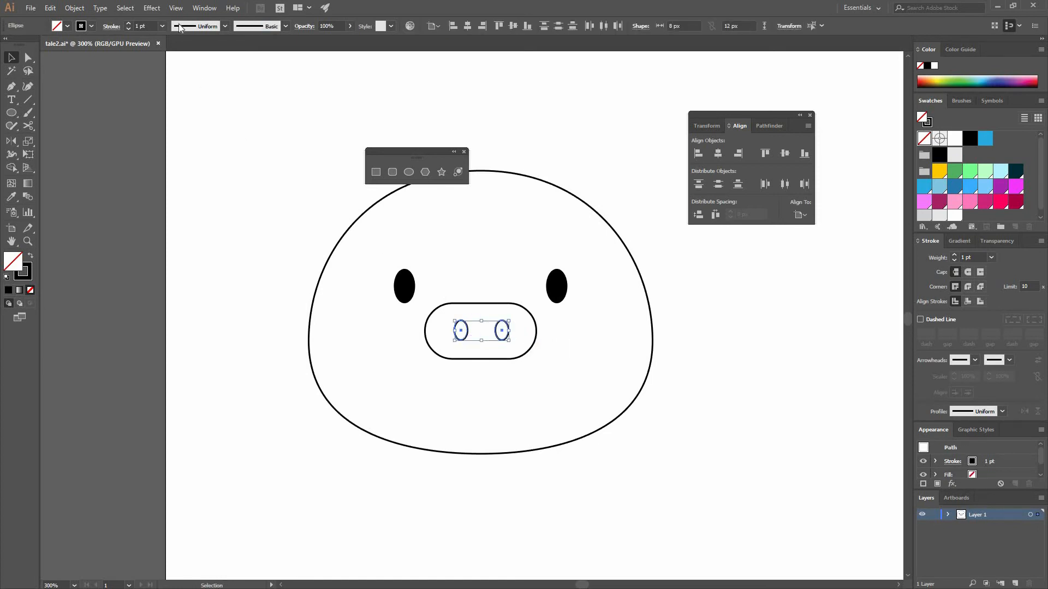
Center the nostrils horizontally and vertically in the snout, using the snout outline as the key object
shift+click(532, 338)
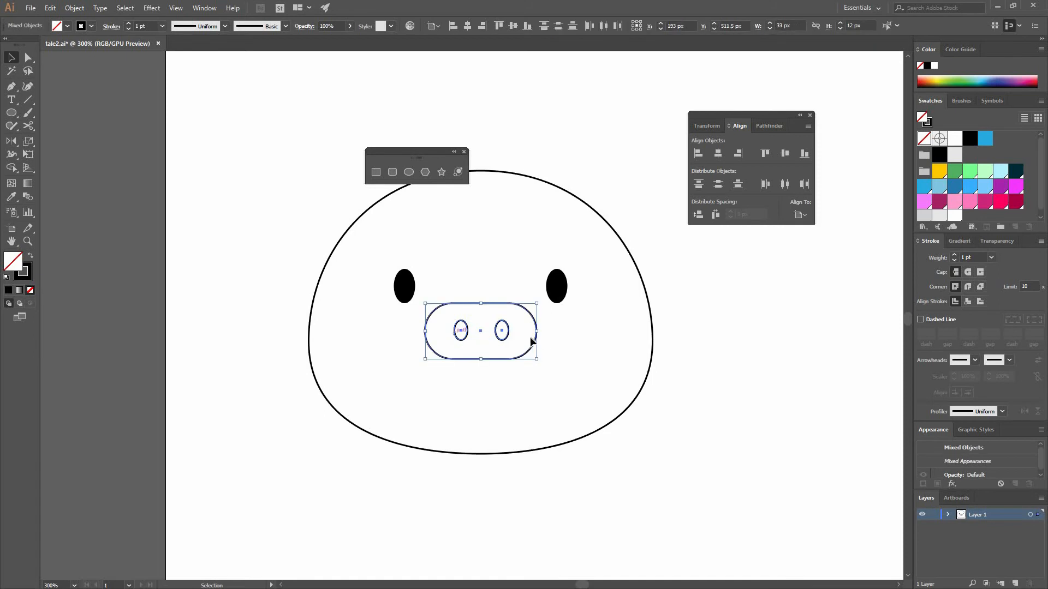
click(787, 157)
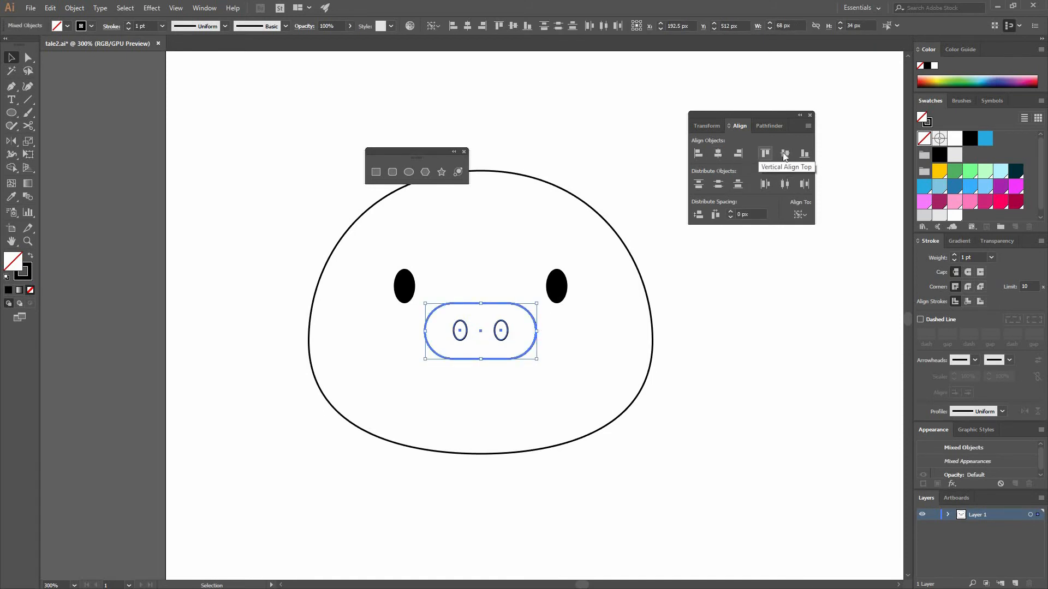
click(562, 367)
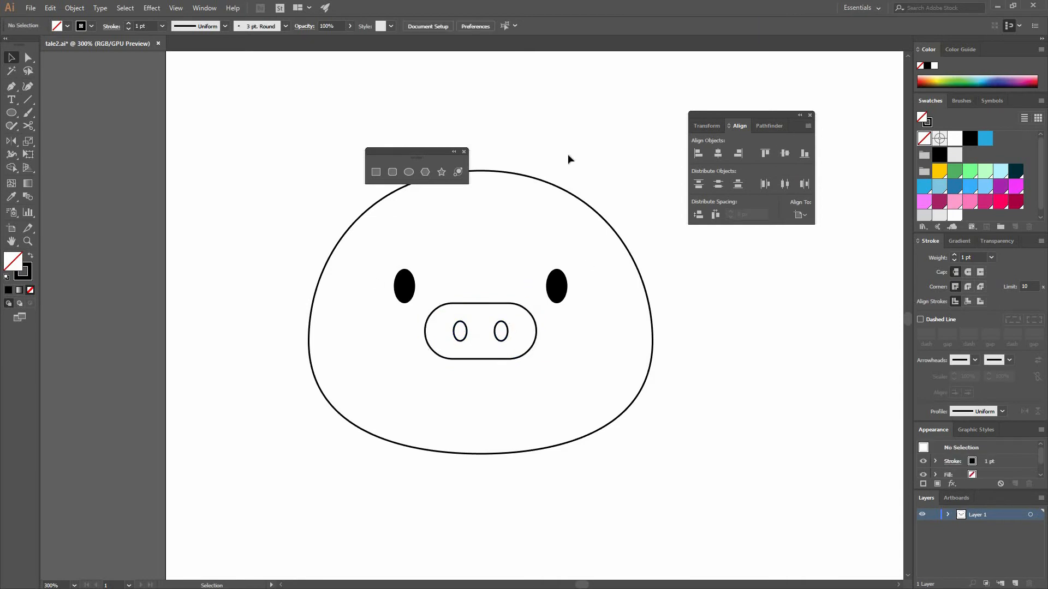
Draw an unfilled circle about 56 px in diameter overlapping the upper left edge of the head as an ear base
scroll(507, 276, up, 3)
scroll(507, 276, right, 1)
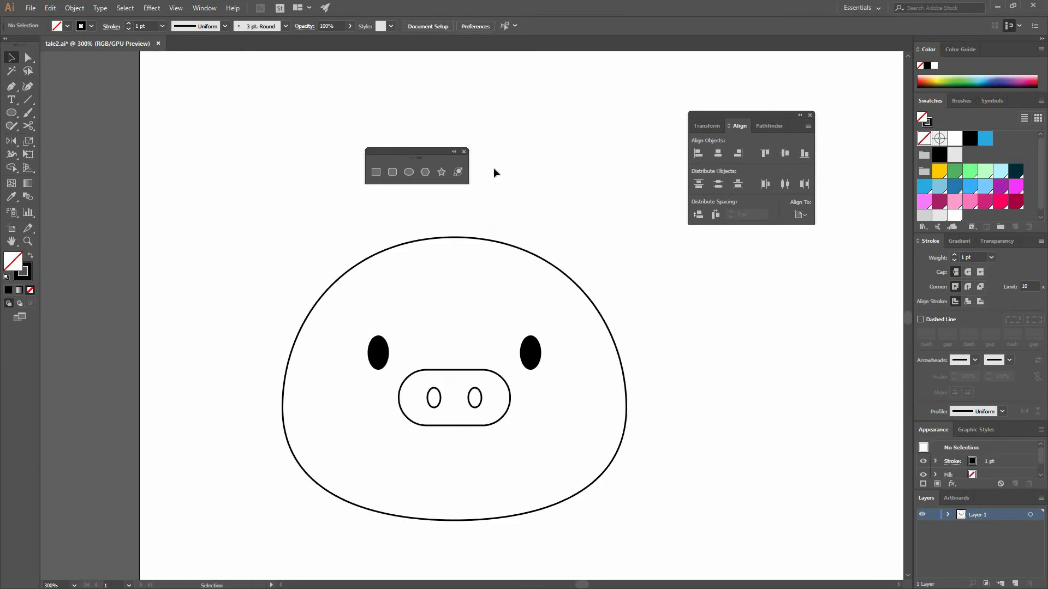
click(407, 172)
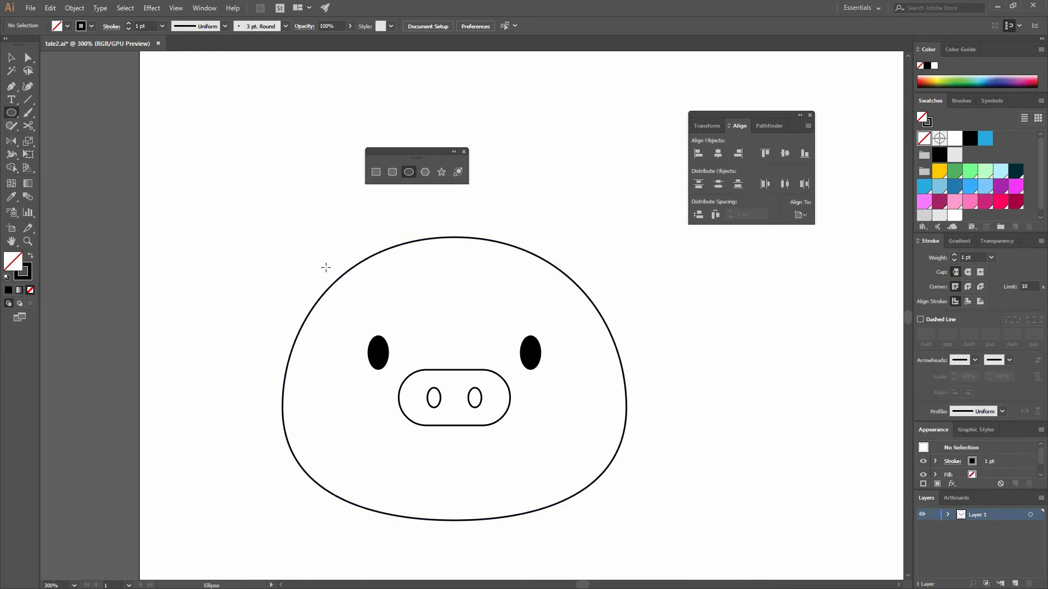
drag(321, 265, 368, 302)
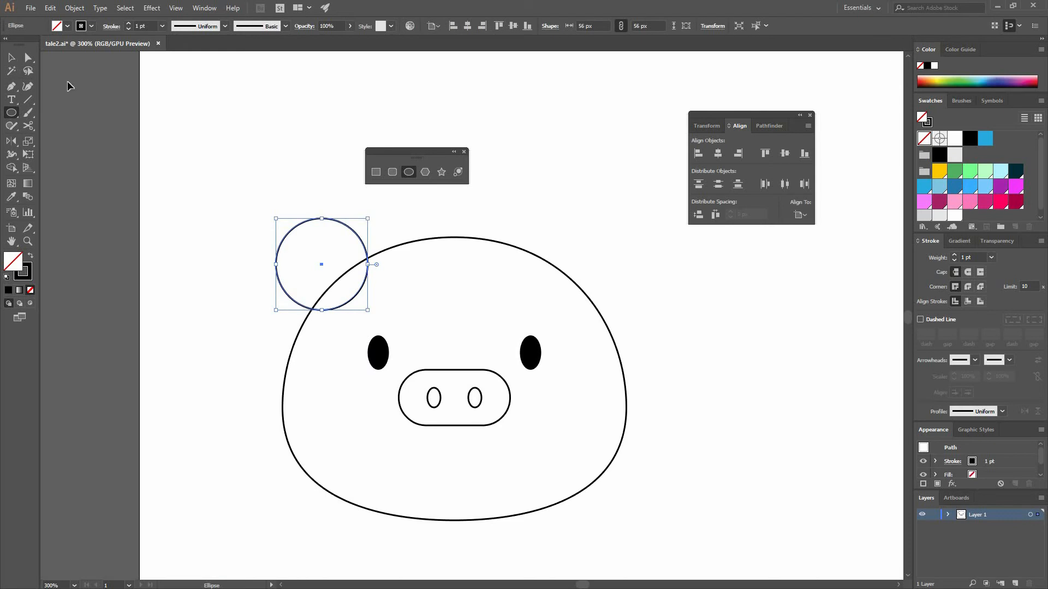
click(11, 57)
click(360, 228)
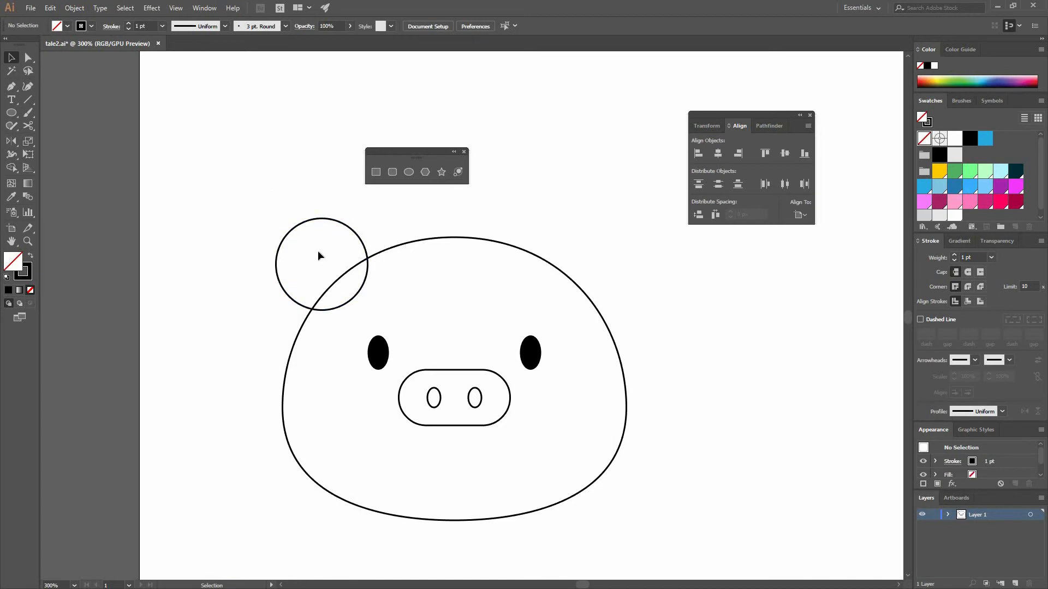
Try pulling the circle's top anchor point up and left and extending its right handle, and undo these changes
mouse_move(271, 219)
mouse_down()
mouse_move(323, 221)
mouse_move(282, 188)
mouse_move(276, 198)
mouse_up()
key(a)
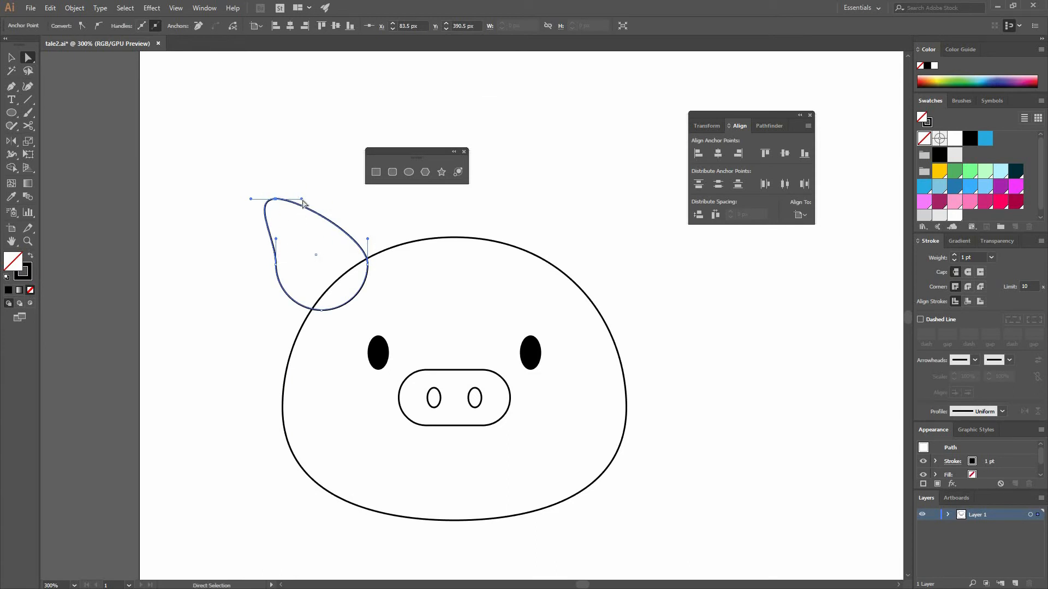
drag(302, 198, 326, 194)
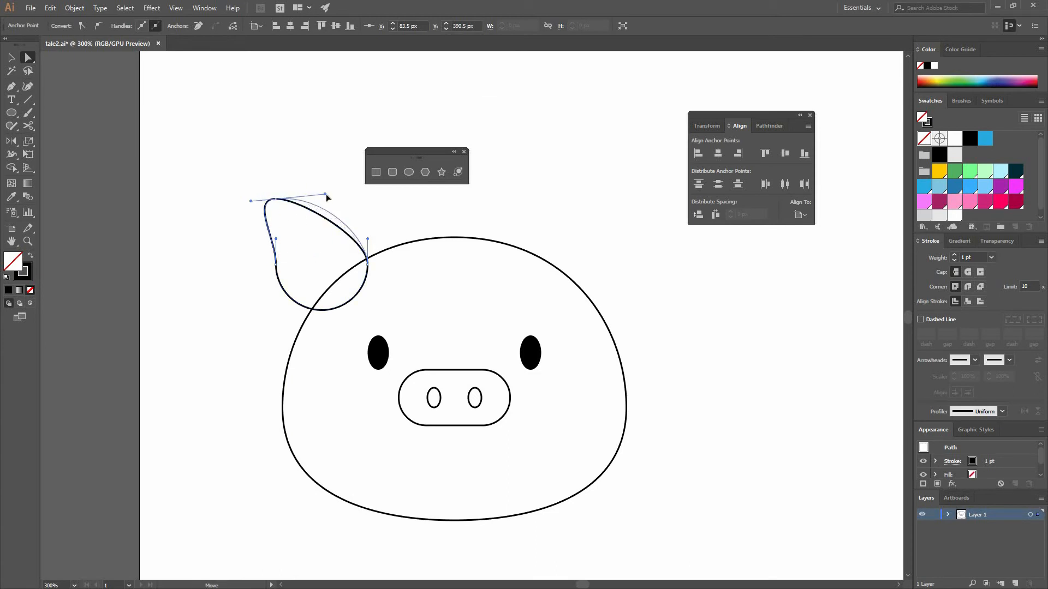
click(370, 249)
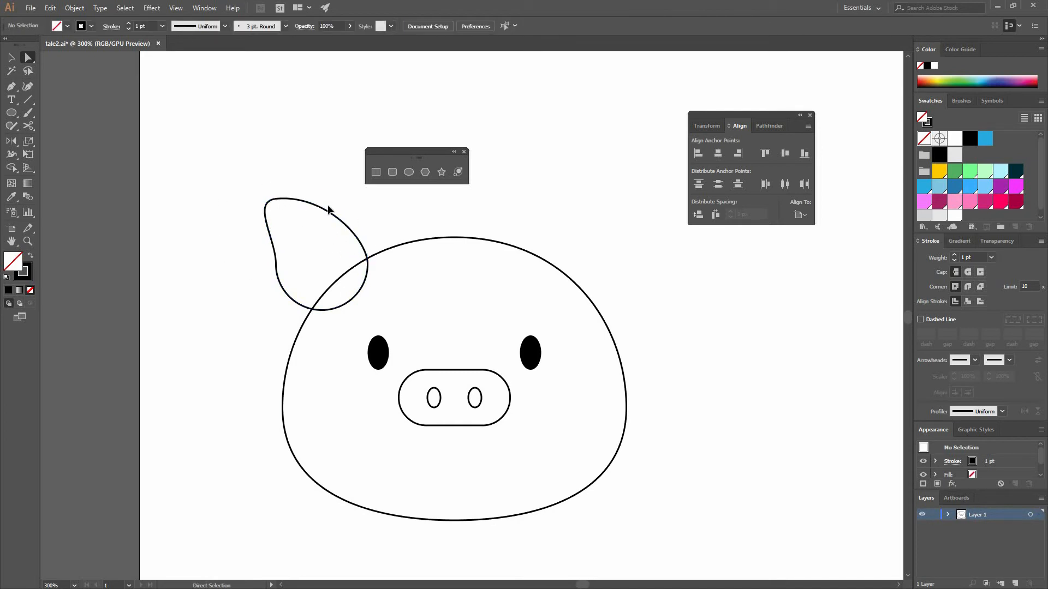
key(ctrl+z)
key(ctrl+z)
key(ctrl+z)
Move the circle's top anchor point about 28 px left and 16 px up and lengthen its right handle horizontally to form an ear
drag(322, 221, 275, 192)
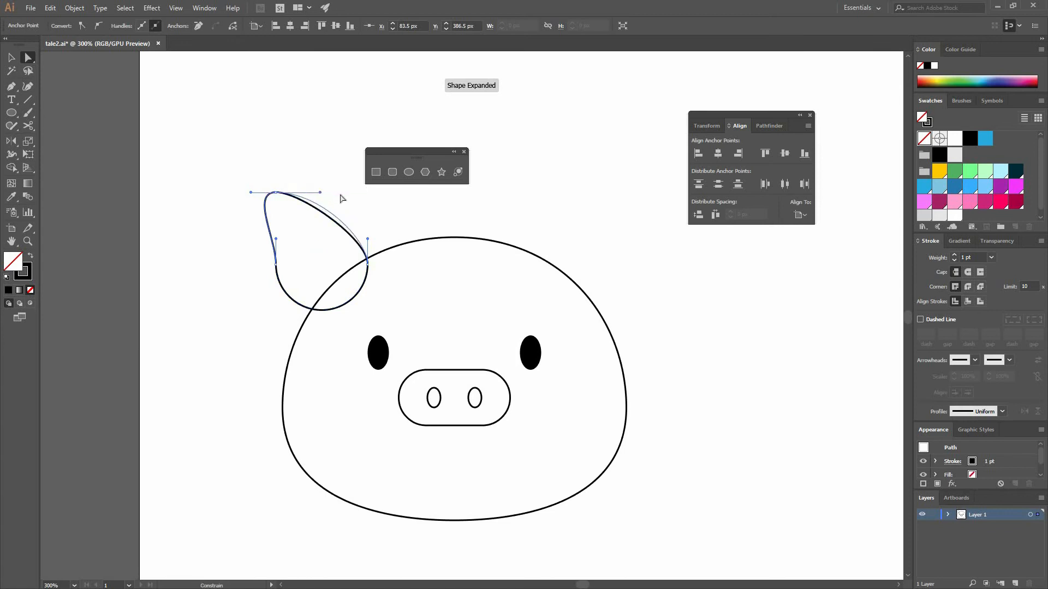
click(349, 260)
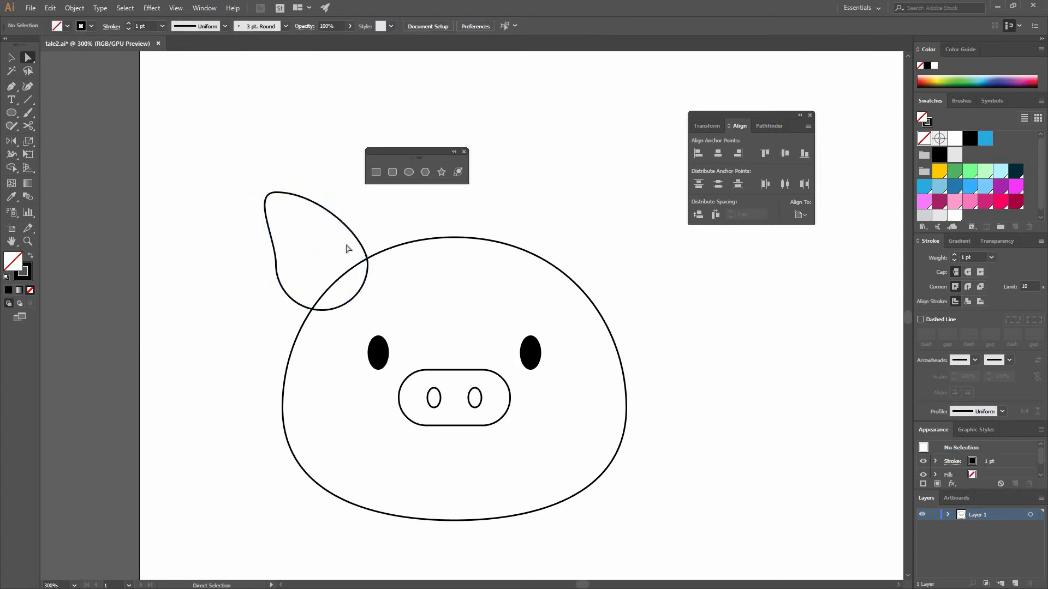
Draw a curved inner-ear line with the Pen tool from the middle of the ear down to the head outline
click(269, 198)
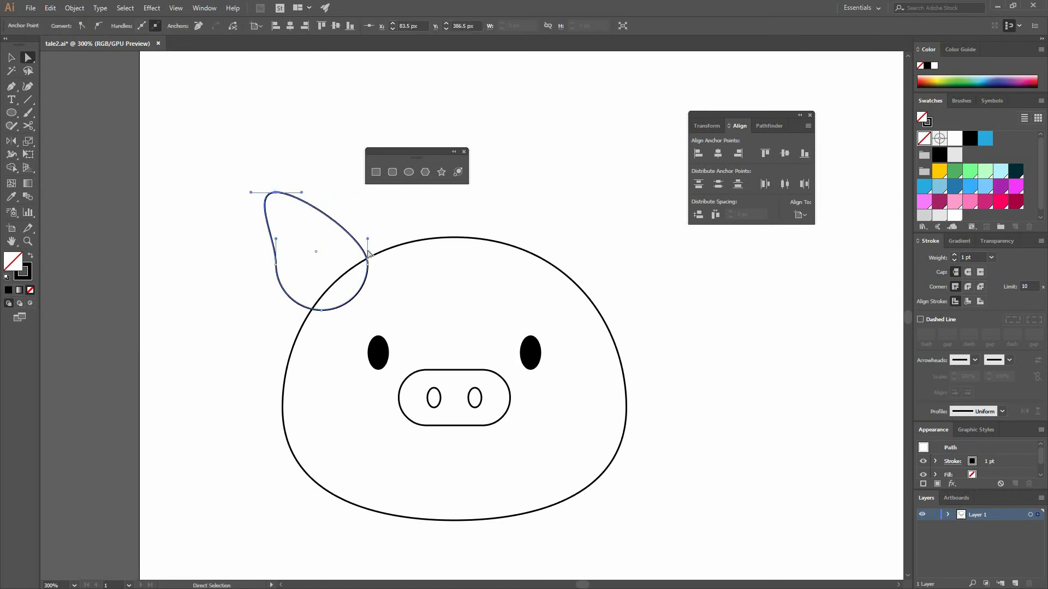
key(v)
click(311, 250)
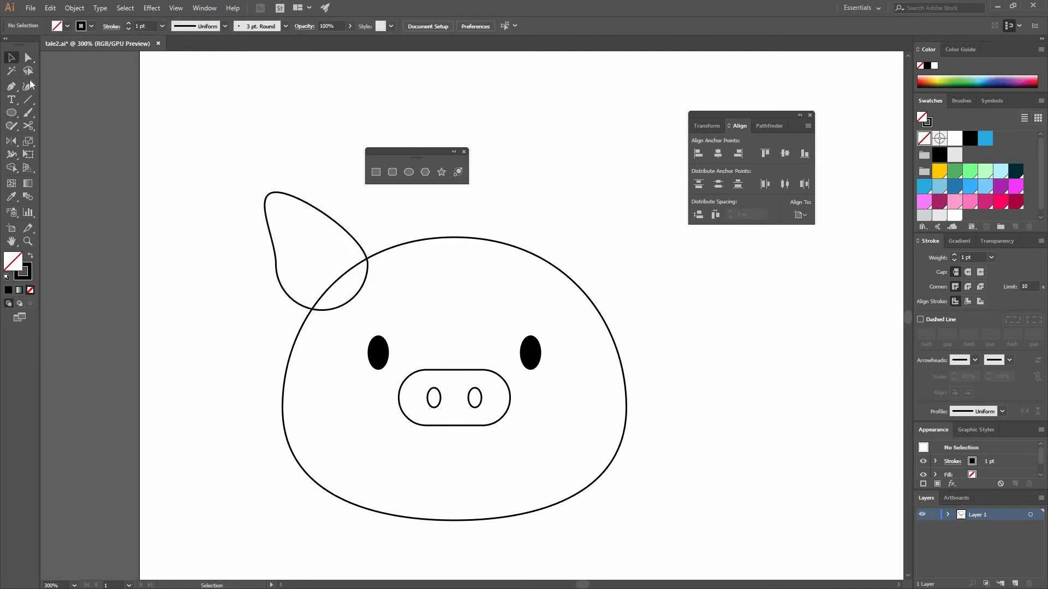
click(15, 90)
click(308, 236)
drag(350, 272, 370, 304)
key(v)
Group the ear outline with its inner curved line
click(473, 253)
click(364, 263)
click(77, 8)
click(104, 50)
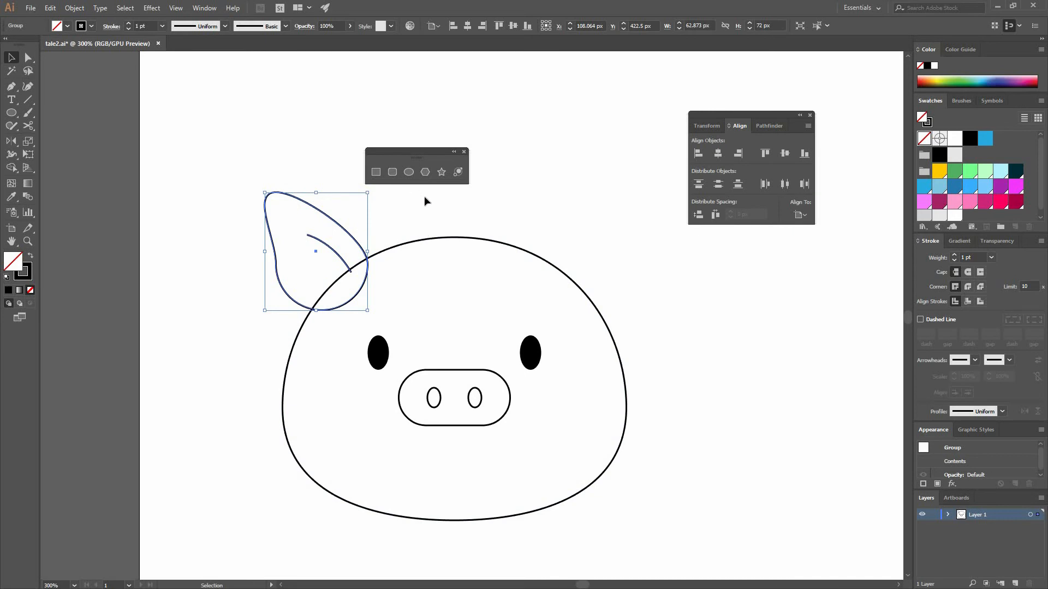
Try reflecting the ear group with the Reflect tool about the snout's center, and undo the reflection
click(10, 144)
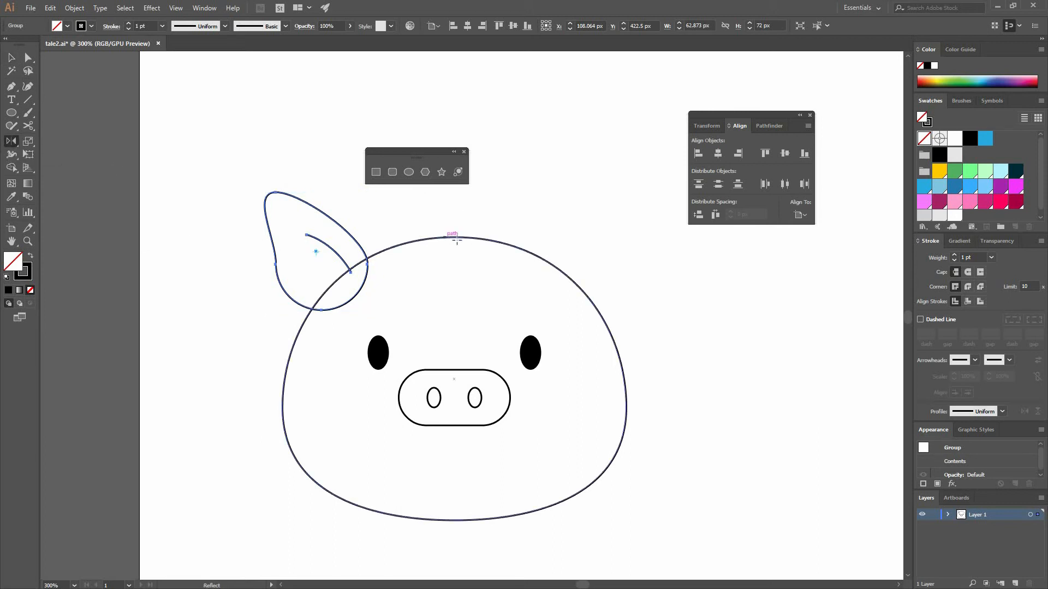
click(455, 398)
drag(624, 229, 634, 254)
key(ctrl+z)
Reflect the ear group across the vertical axis as a copy
key(v)
click(335, 227)
click(332, 220)
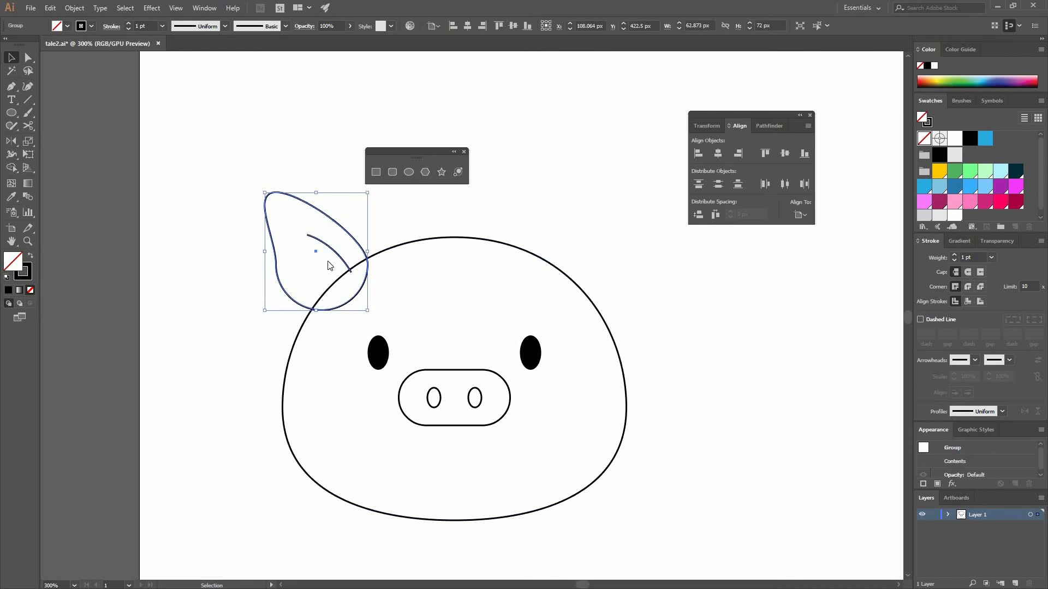
right_click(313, 233)
mouse_move(369, 333)
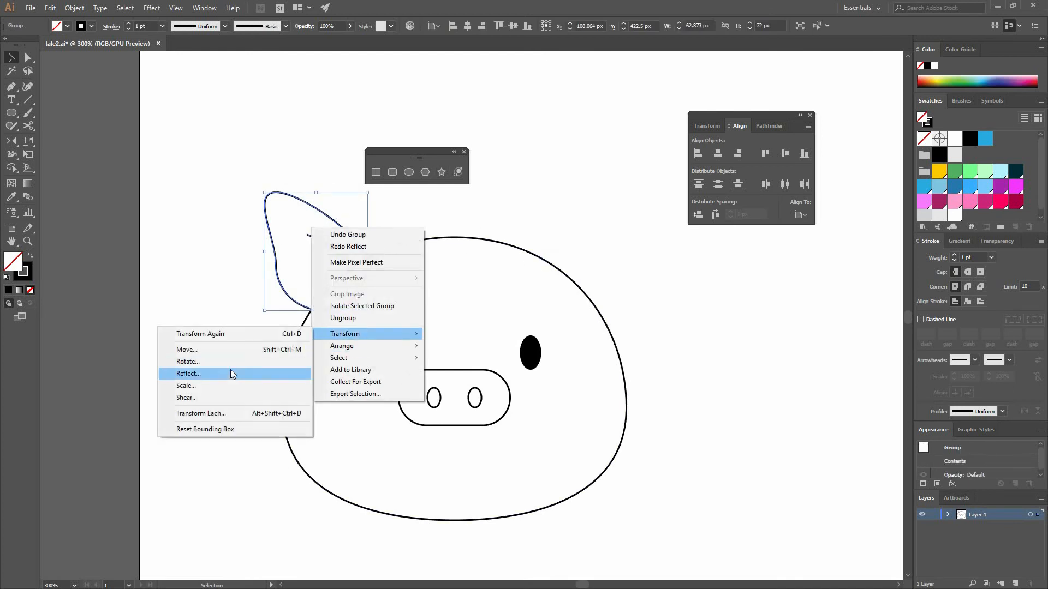
click(76, 334)
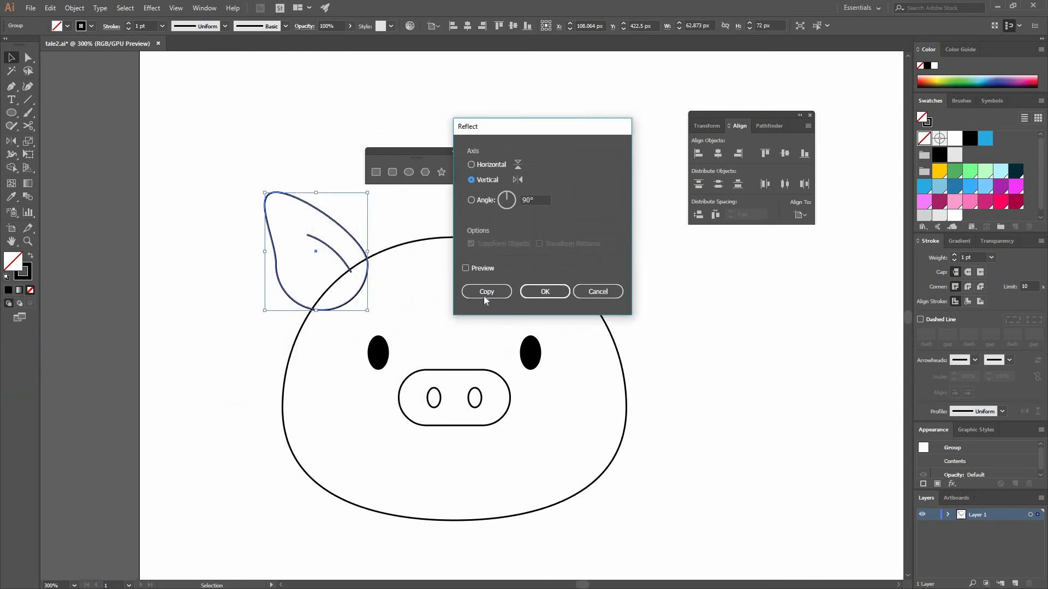
click(473, 271)
click(489, 293)
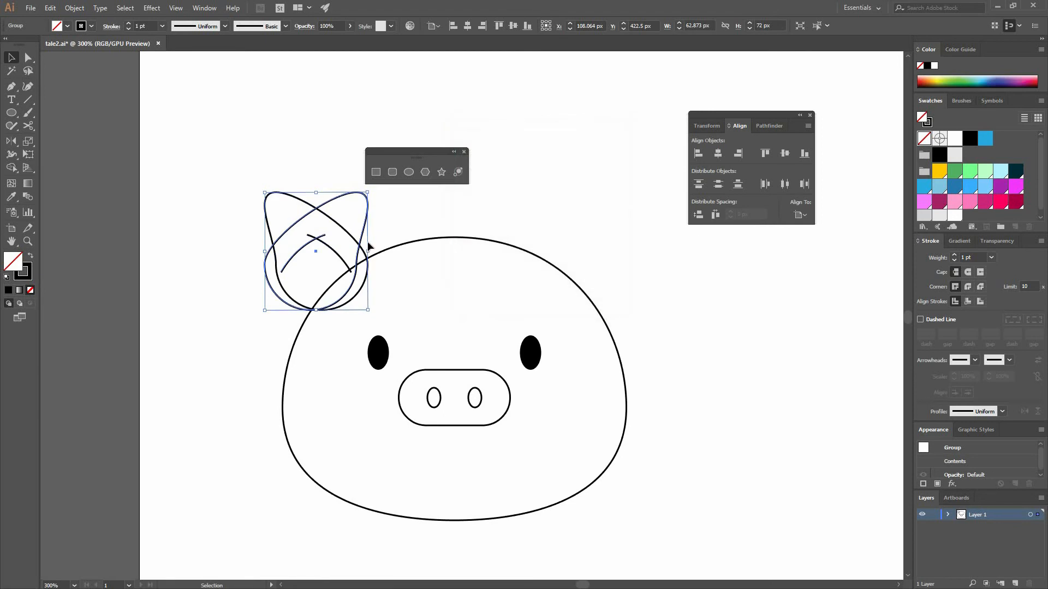
Try moving the mirrored ear to the opposite side of the head, undo the move and delete the copy
shift+click(362, 240)
drag(361, 241, 610, 240)
click(565, 352)
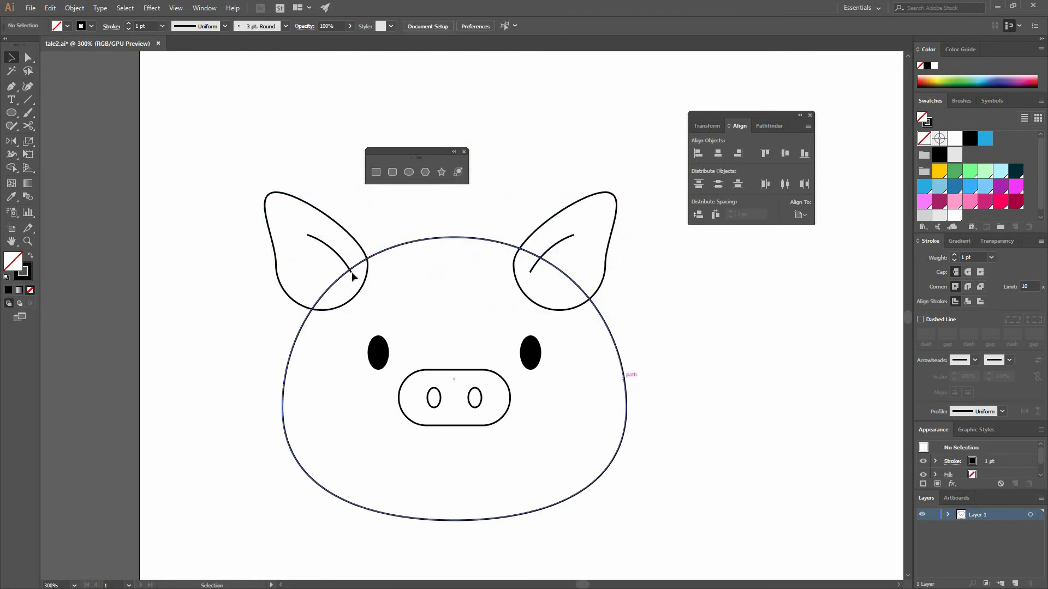
key(ctrl+z)
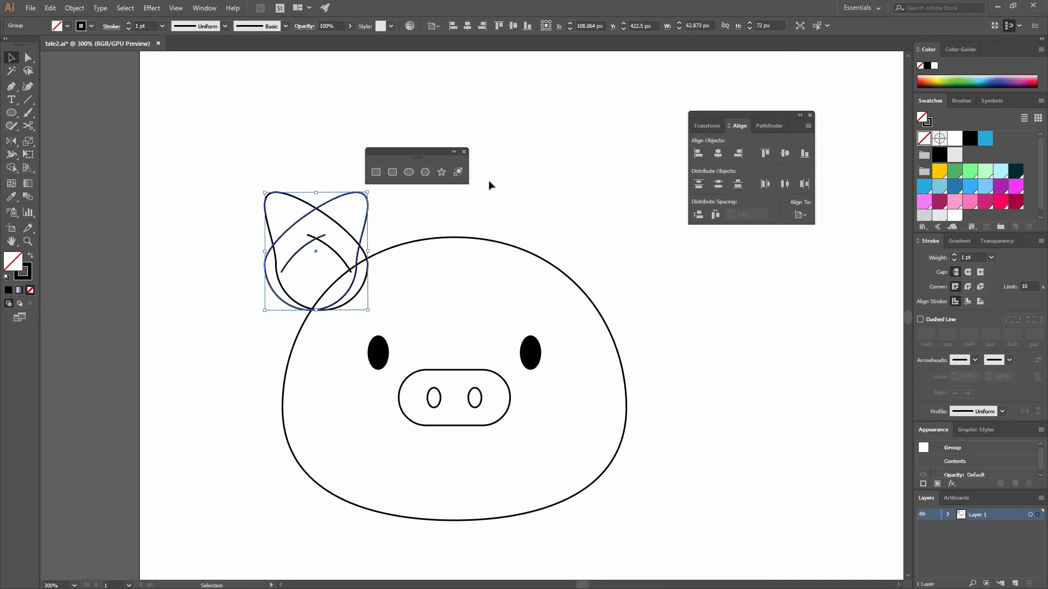
key(Delete)
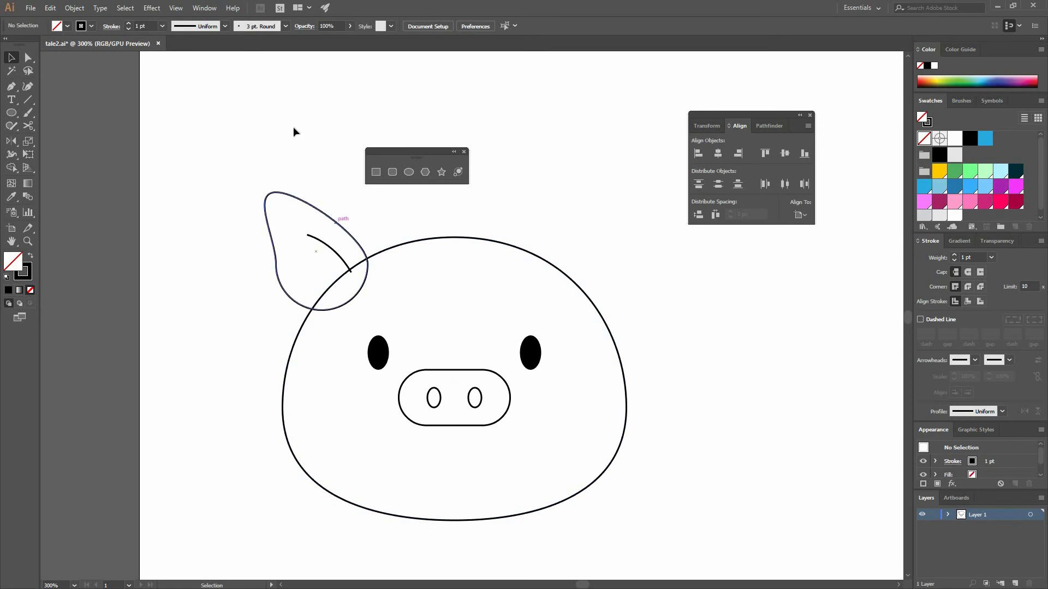
Show the Actions panel and create a new action set named MyActions
click(205, 8)
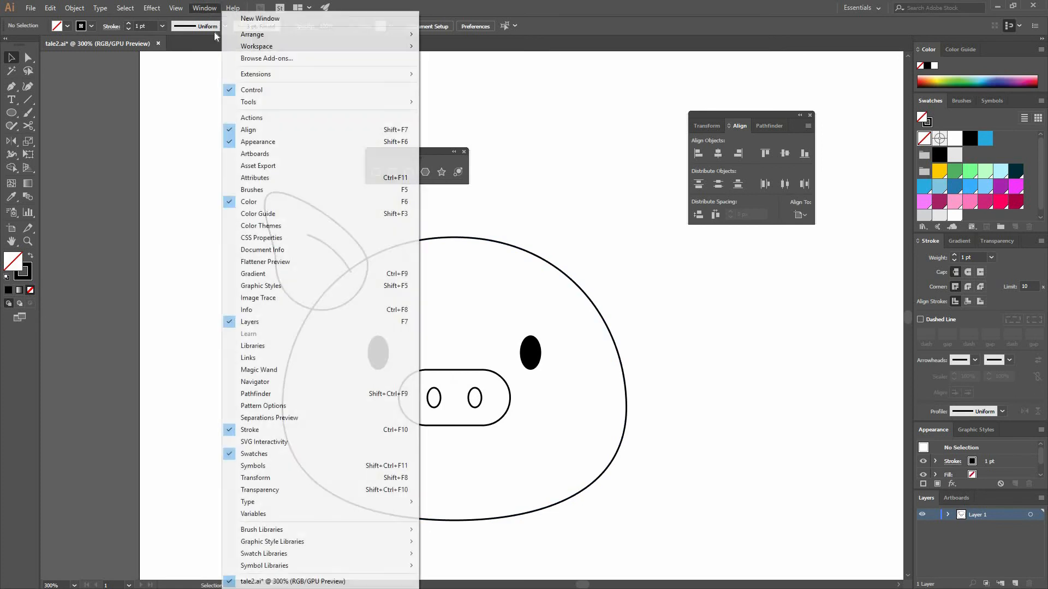
click(256, 118)
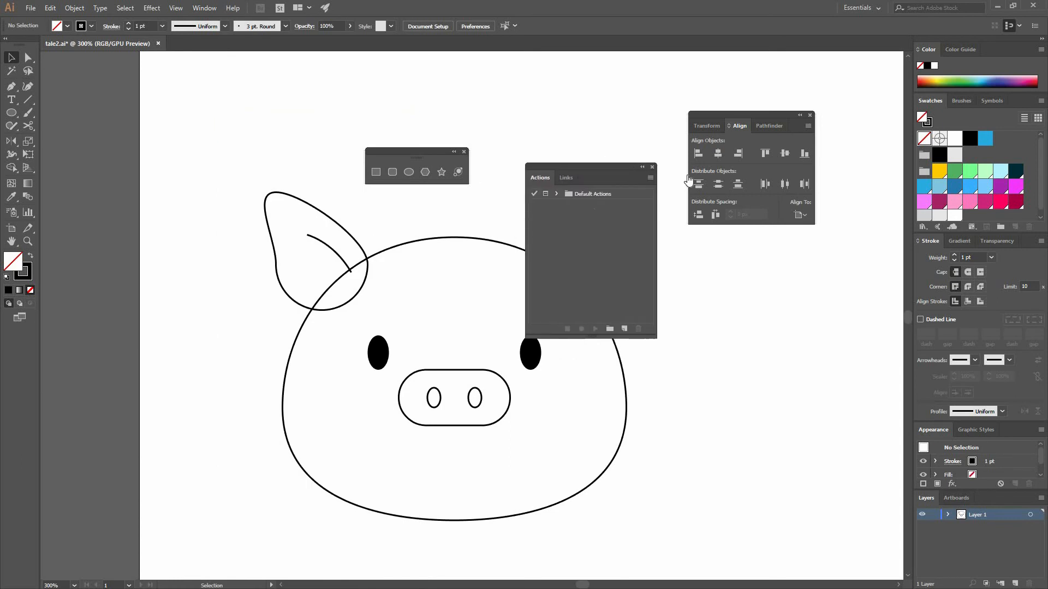
click(562, 184)
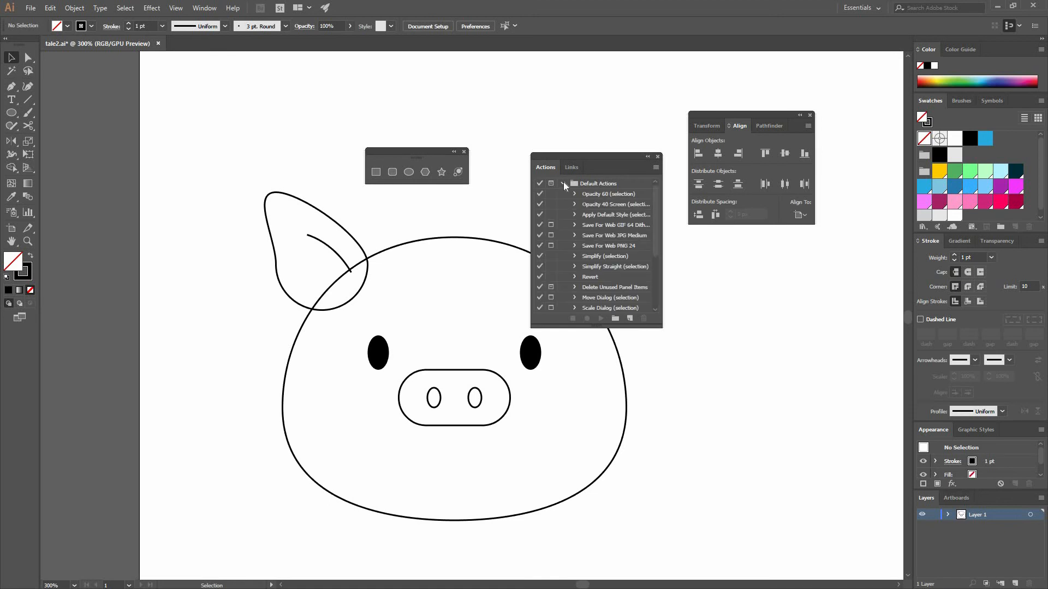
click(562, 184)
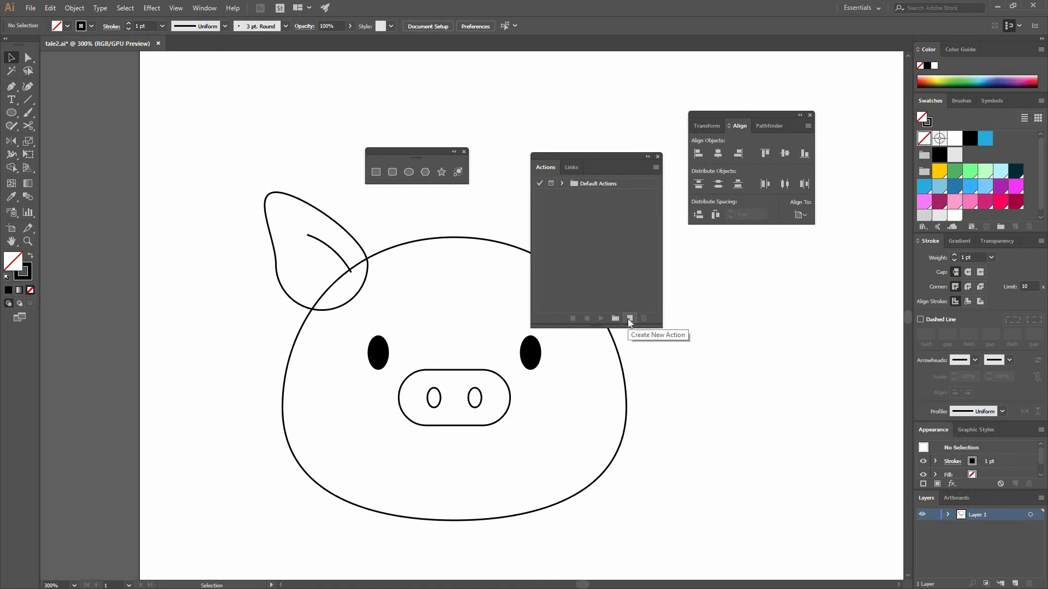
click(615, 318)
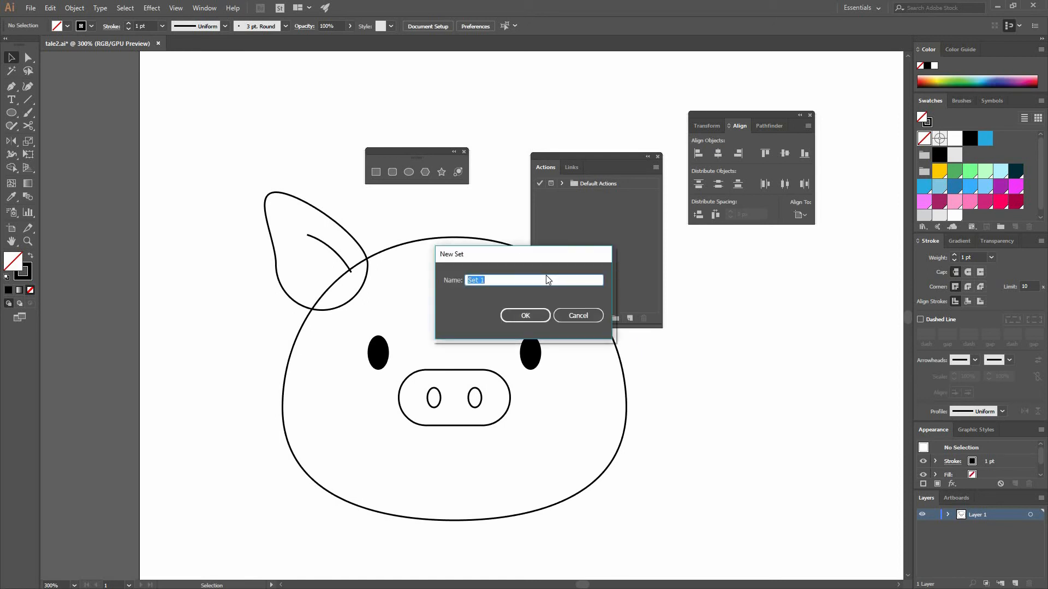
text(MyActions)
key(Return)
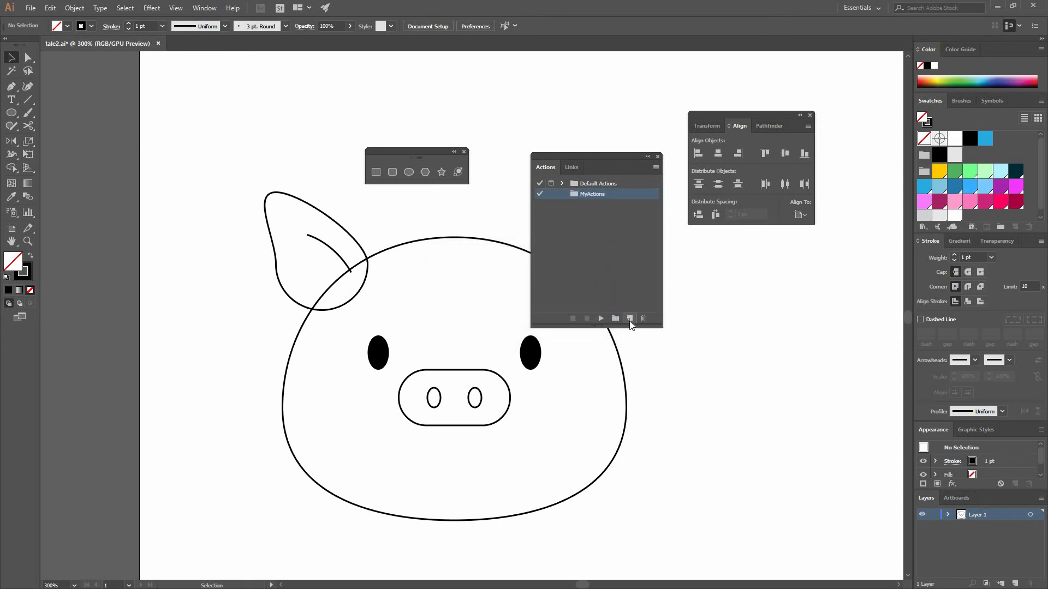
Create an action named Reflect in the MyActions set with function key F11 and a color label, and start recording
click(630, 318)
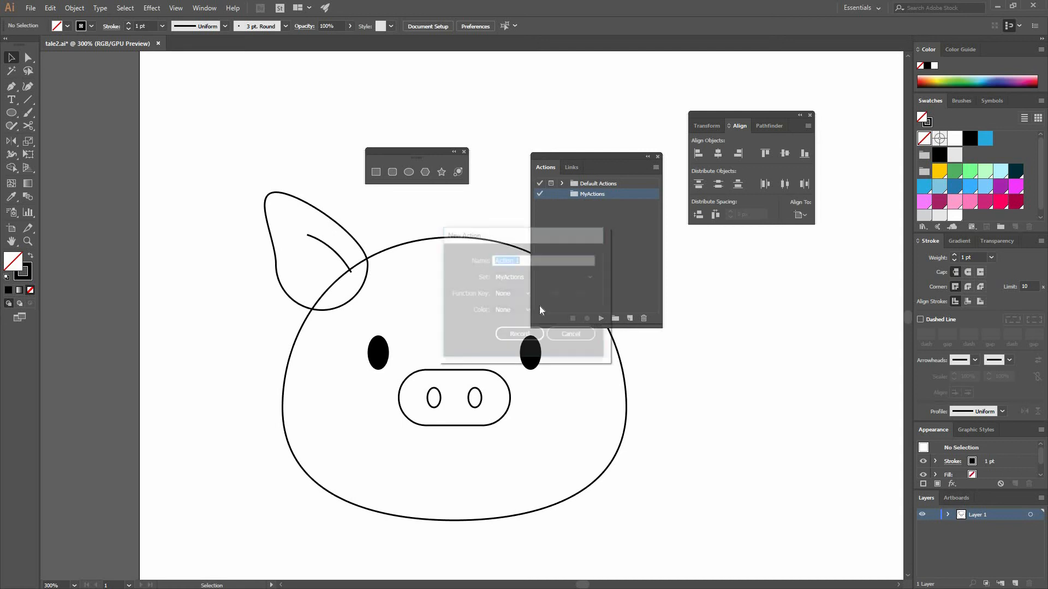
text(REflect)
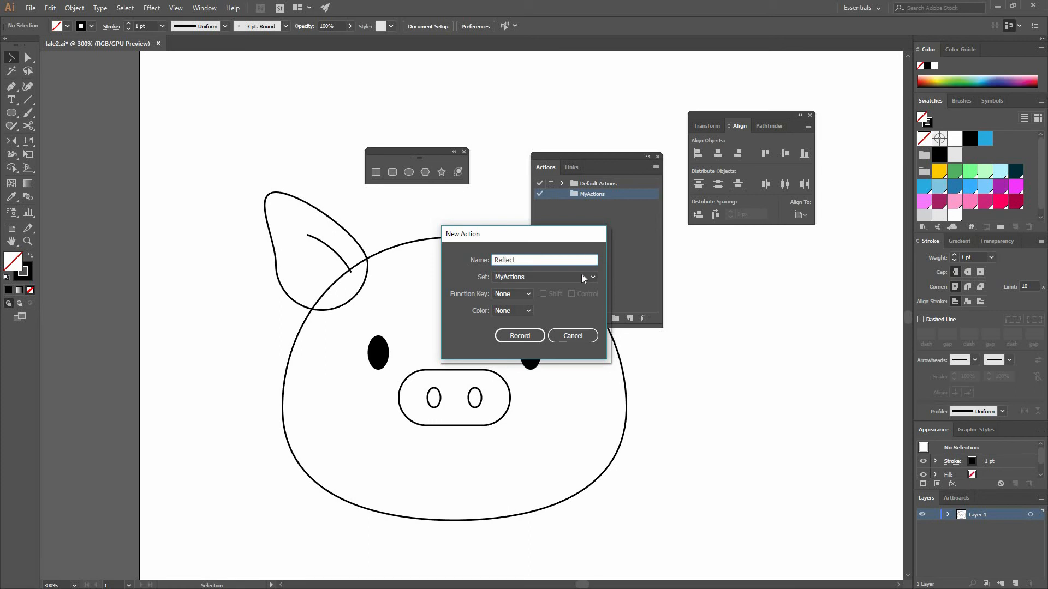
click(554, 278)
click(528, 302)
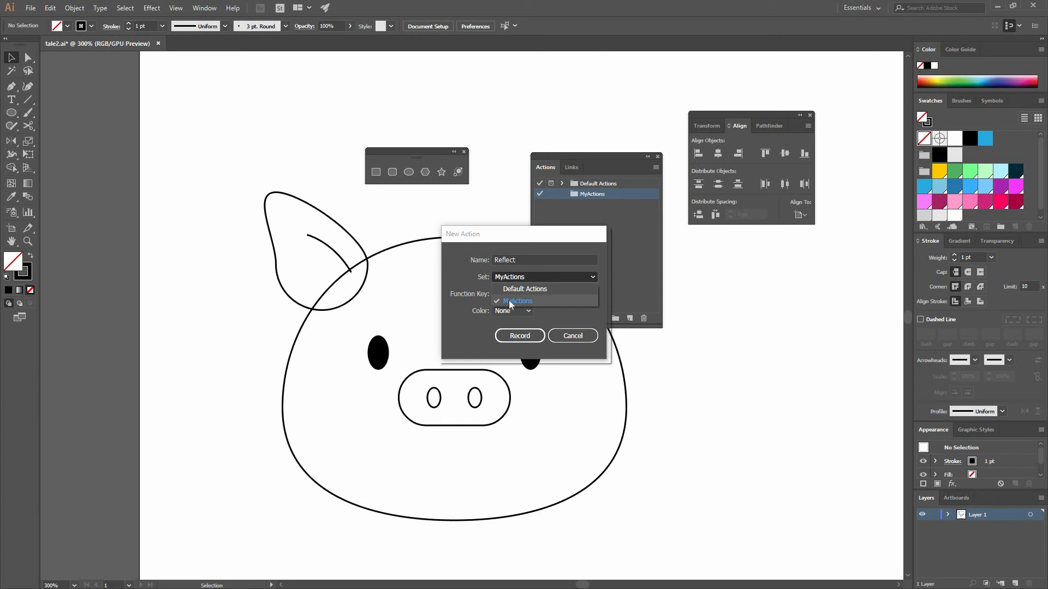
click(522, 294)
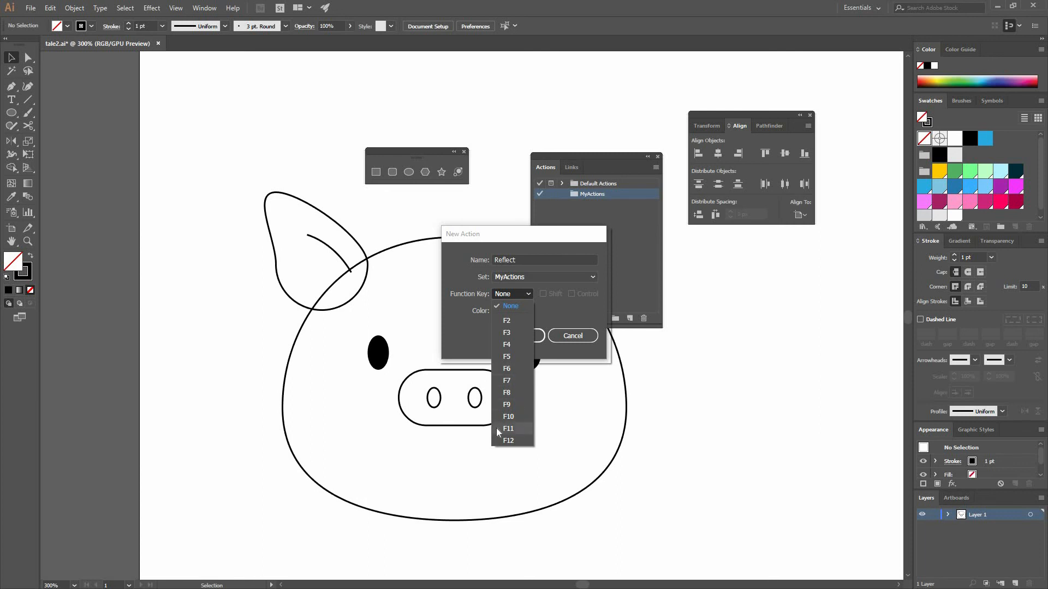
click(511, 428)
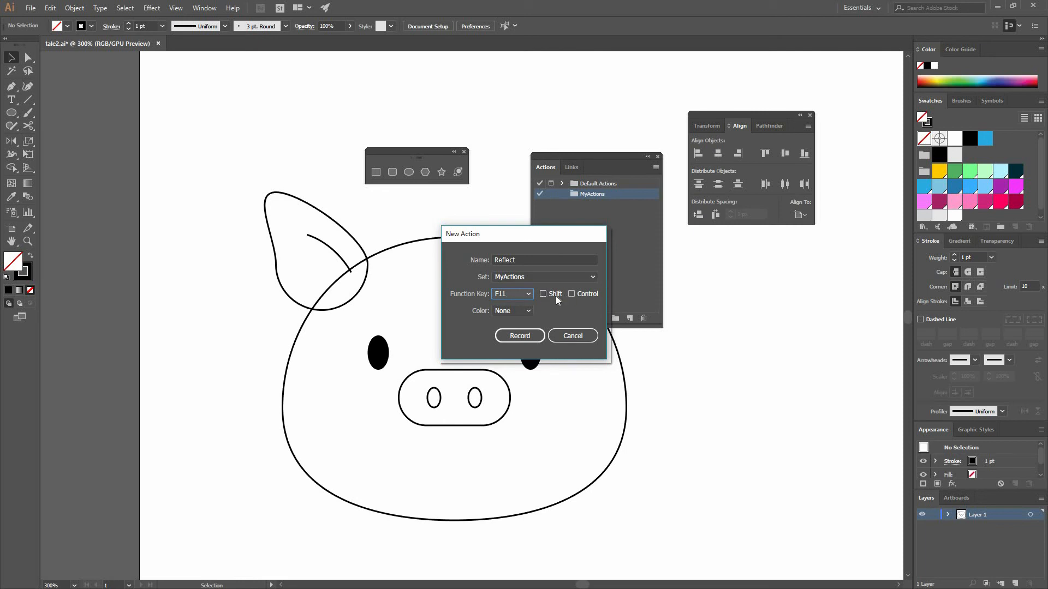
click(516, 311)
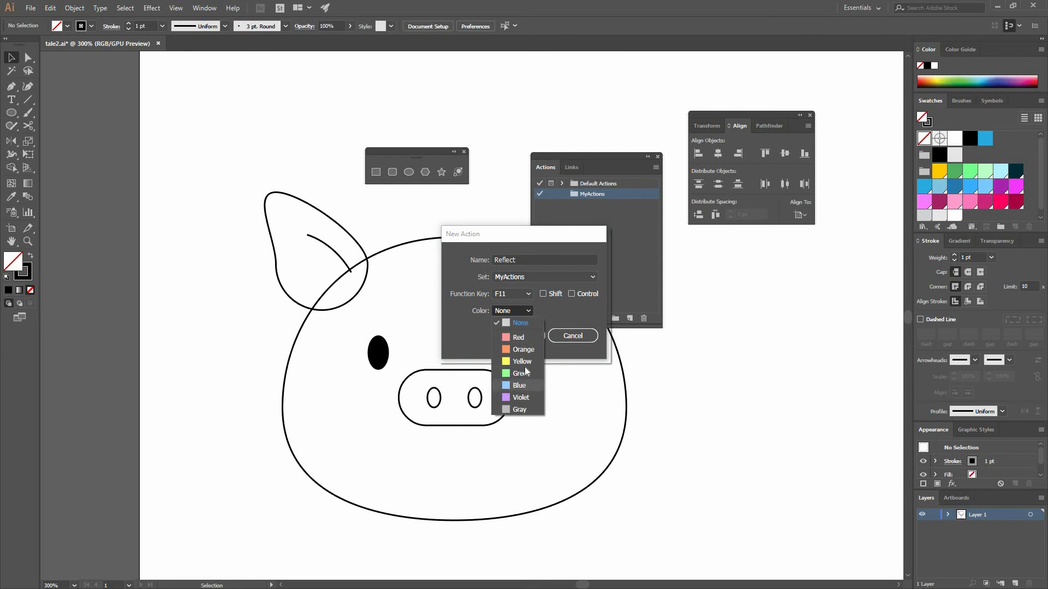
click(525, 377)
click(516, 312)
click(519, 352)
click(521, 336)
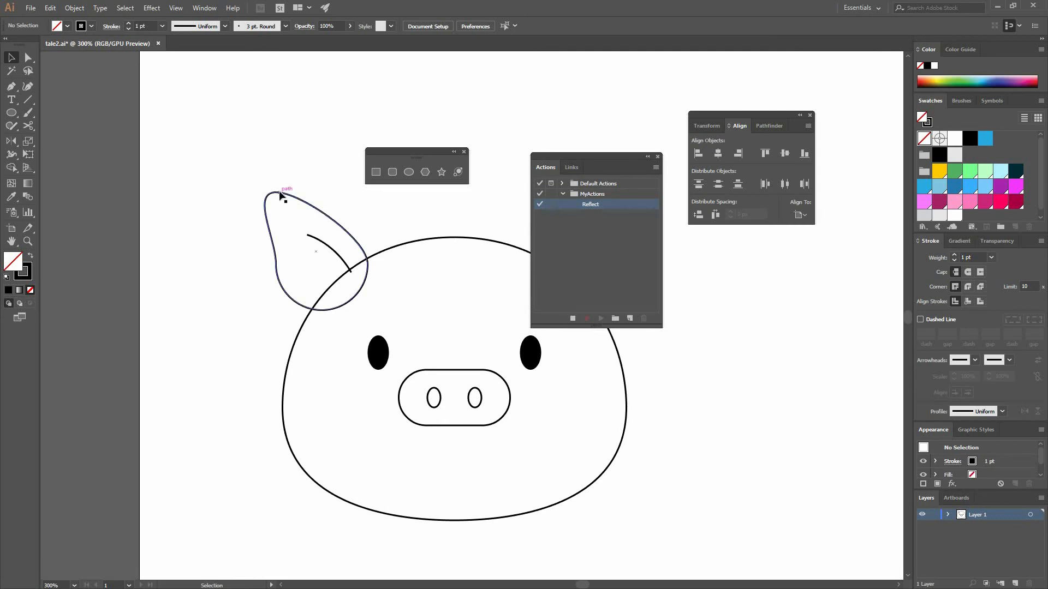
Record reflecting the ear group across the vertical axis as a copy, and stop the recording
click(349, 229)
right_click(329, 251)
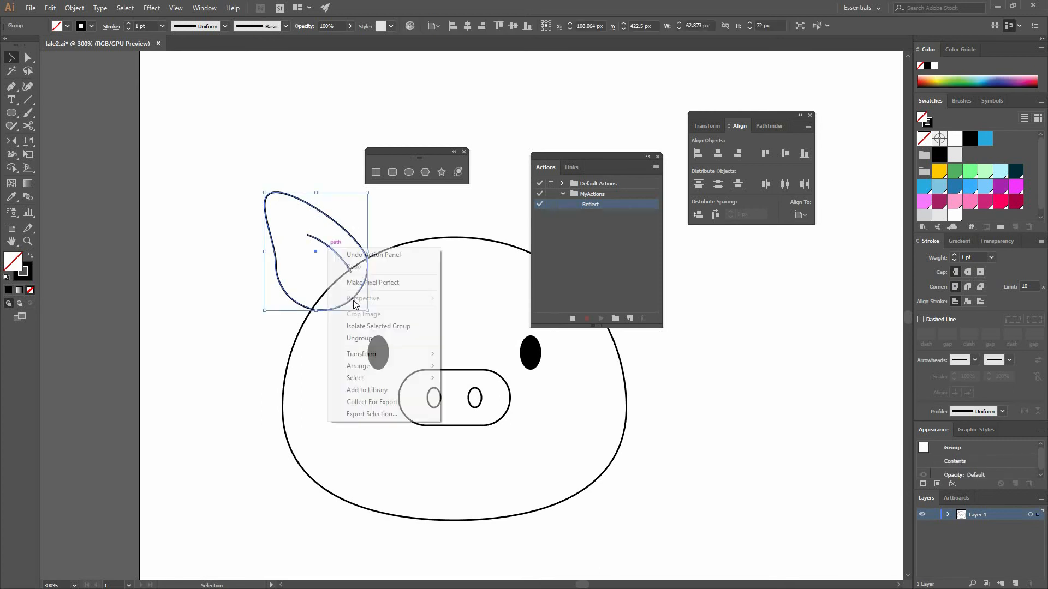
mouse_move(363, 354)
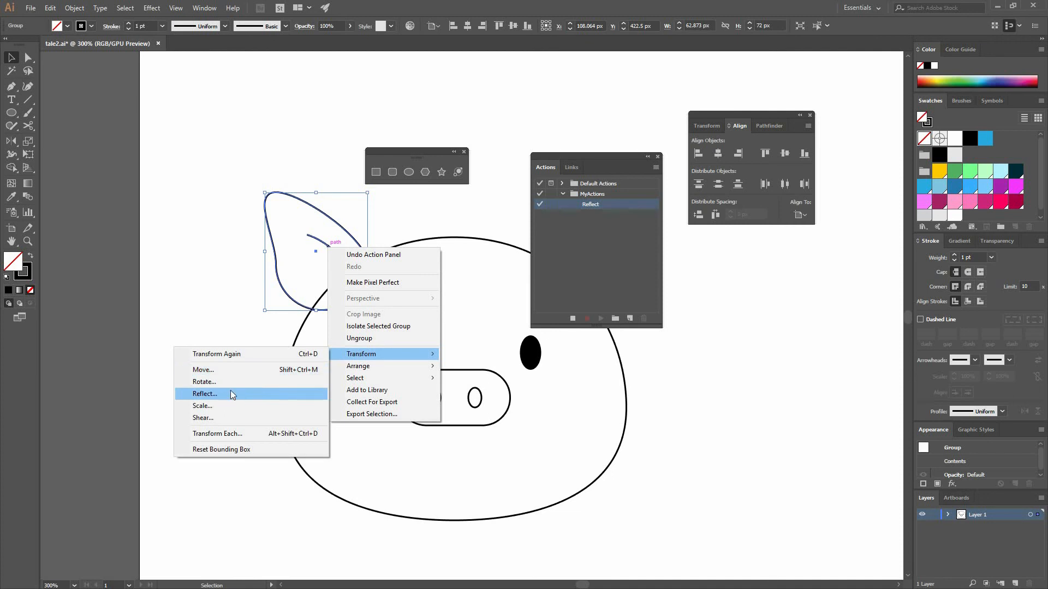
click(224, 394)
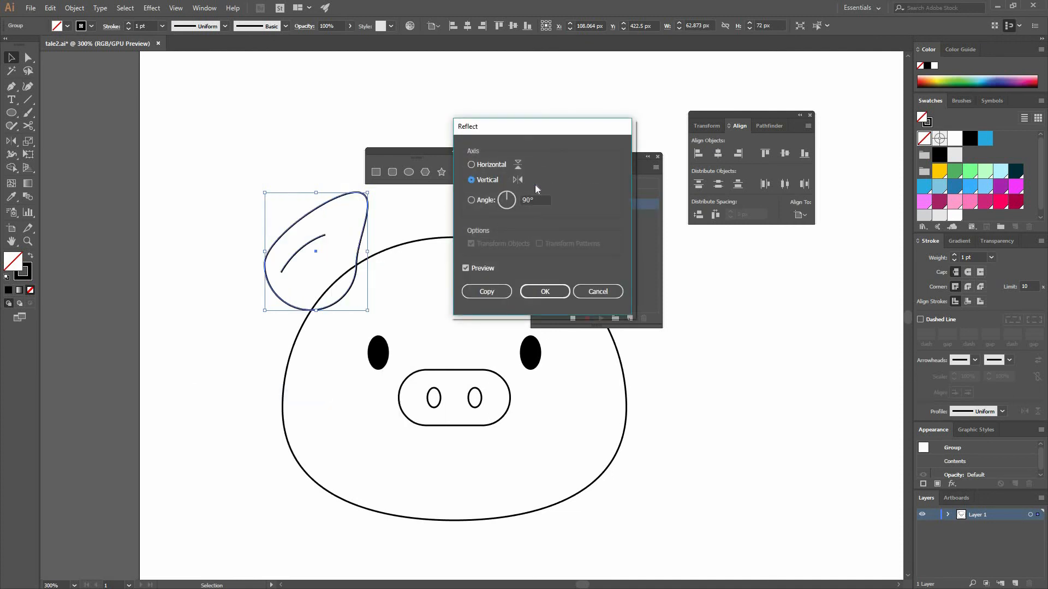
click(498, 291)
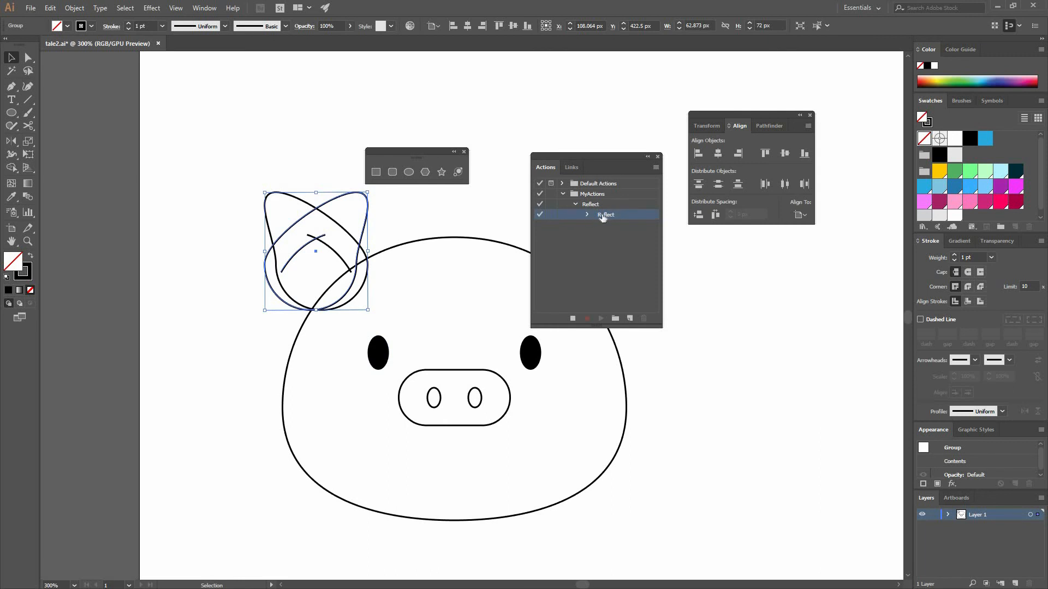
click(573, 317)
Delete the mirrored ear copy and recreate it by running the recorded Reflect action on the ear group
click(364, 238)
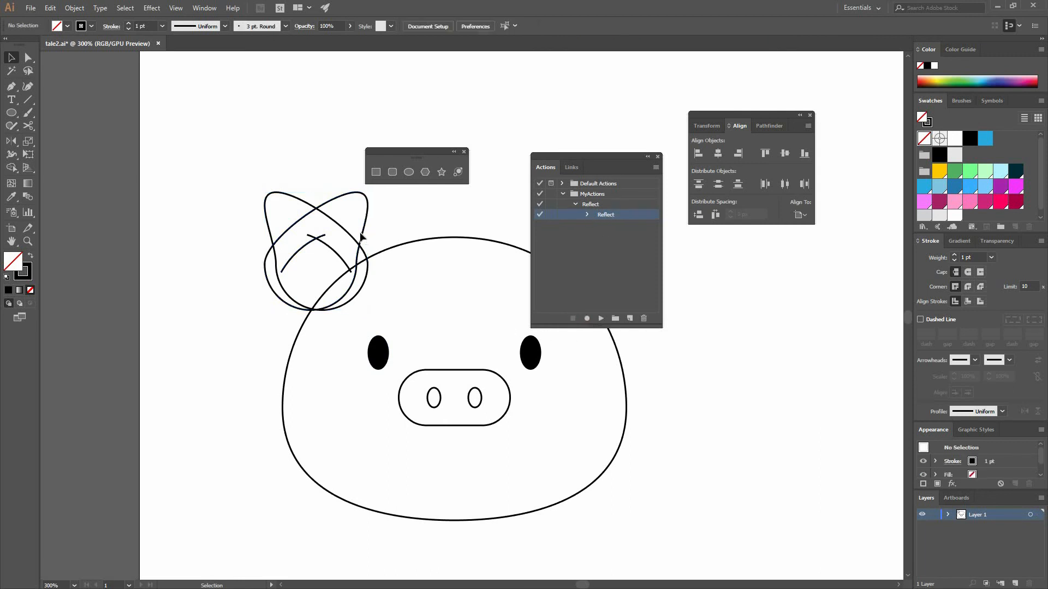
click(360, 238)
key(Delete)
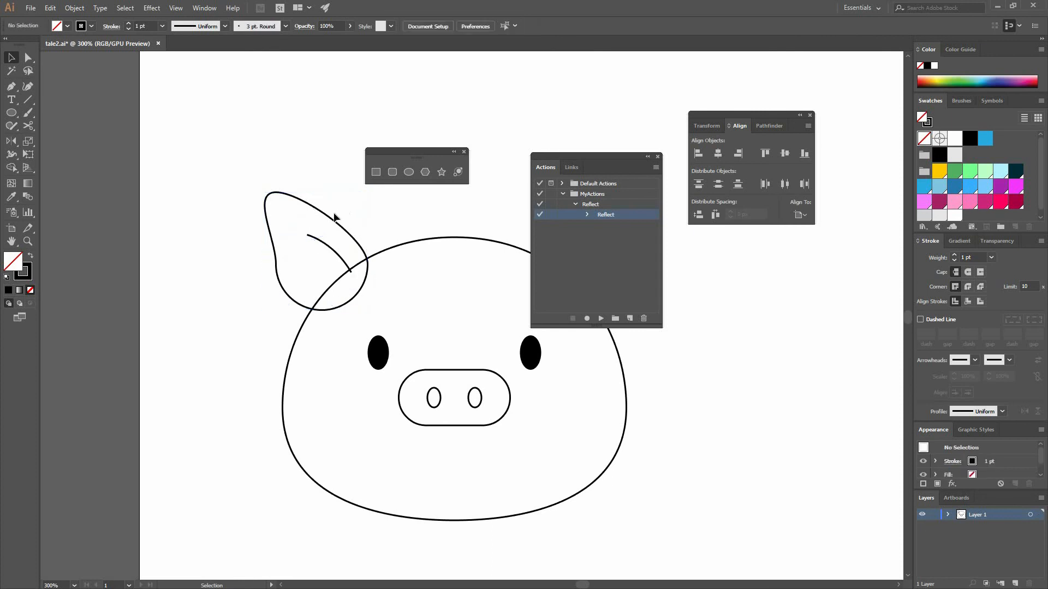
drag(331, 235, 294, 241)
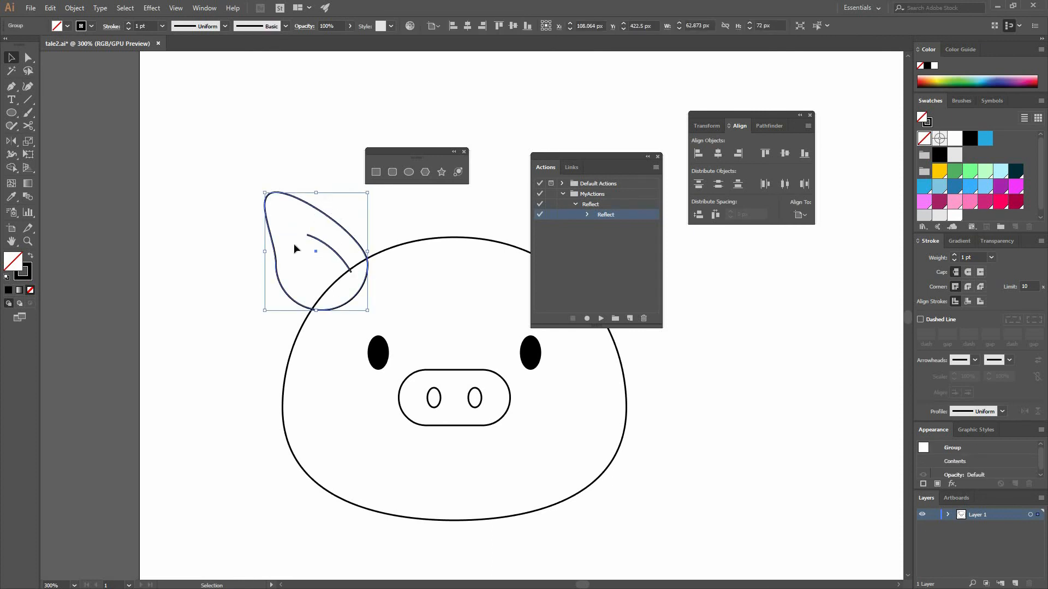
key(F2)
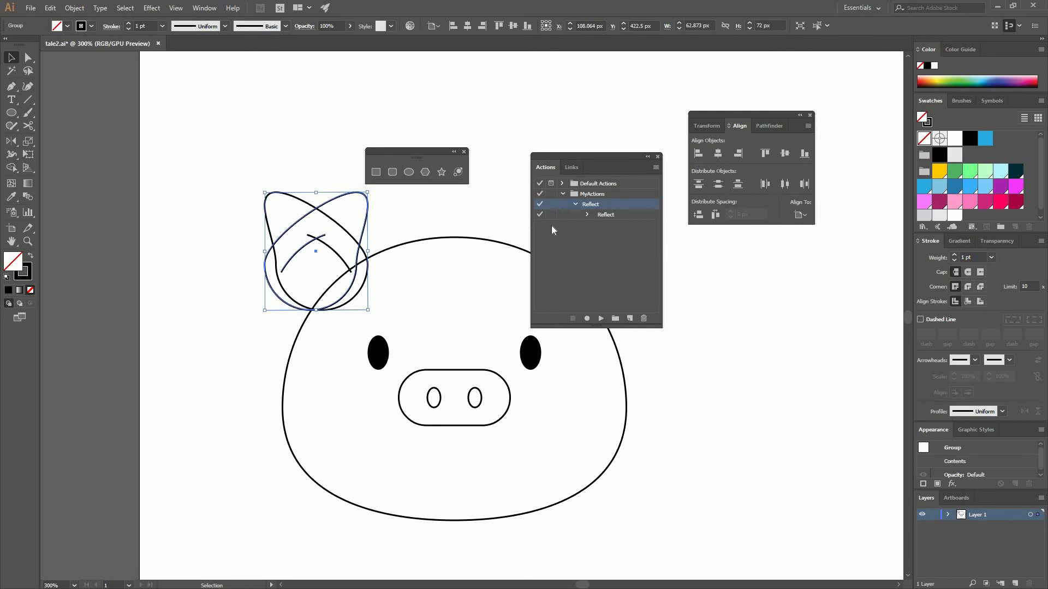
Move the mirrored ear about 153 px horizontally to the opposite side of the head, closing the Actions panel
click(365, 236)
drag(360, 240, 504, 241)
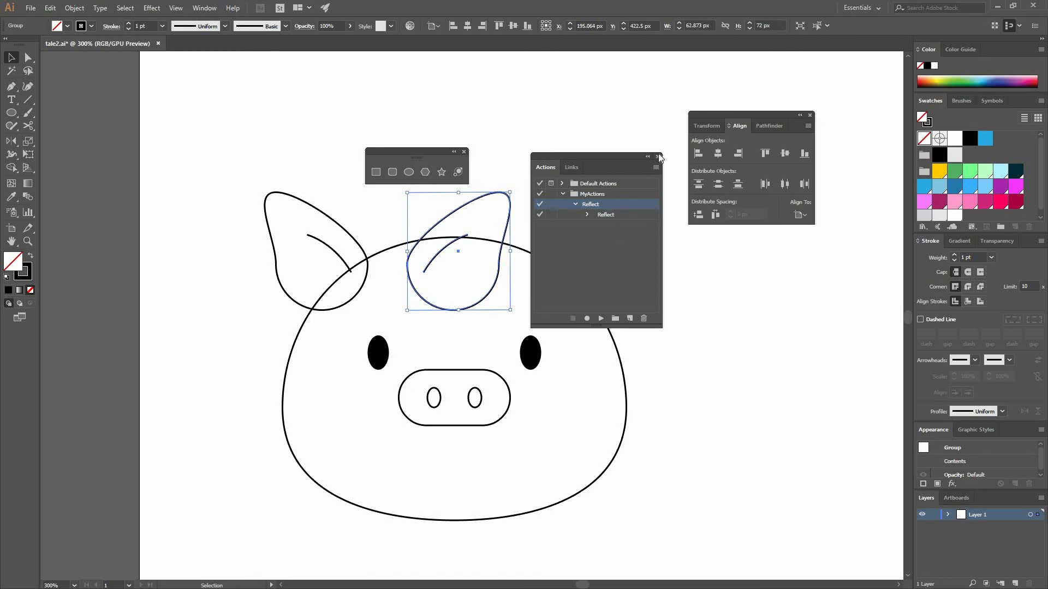
drag(637, 163, 814, 280)
click(839, 278)
click(560, 243)
drag(497, 282, 633, 288)
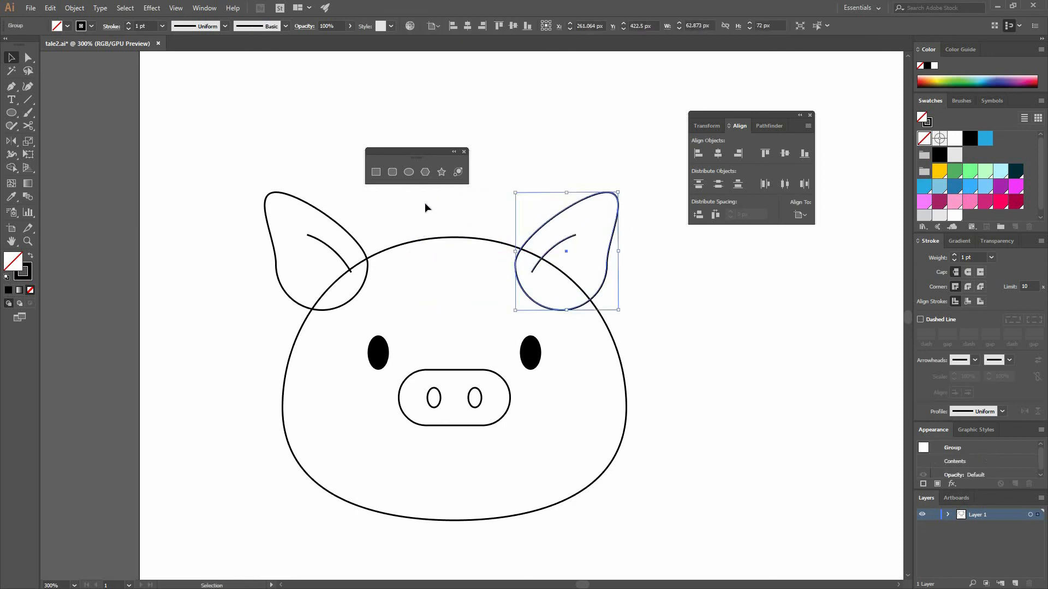
Group the two ears and center them horizontally on the head, using the head outline as the key object
shift+click(297, 203)
key(a)
key(v)
shift+click(486, 238)
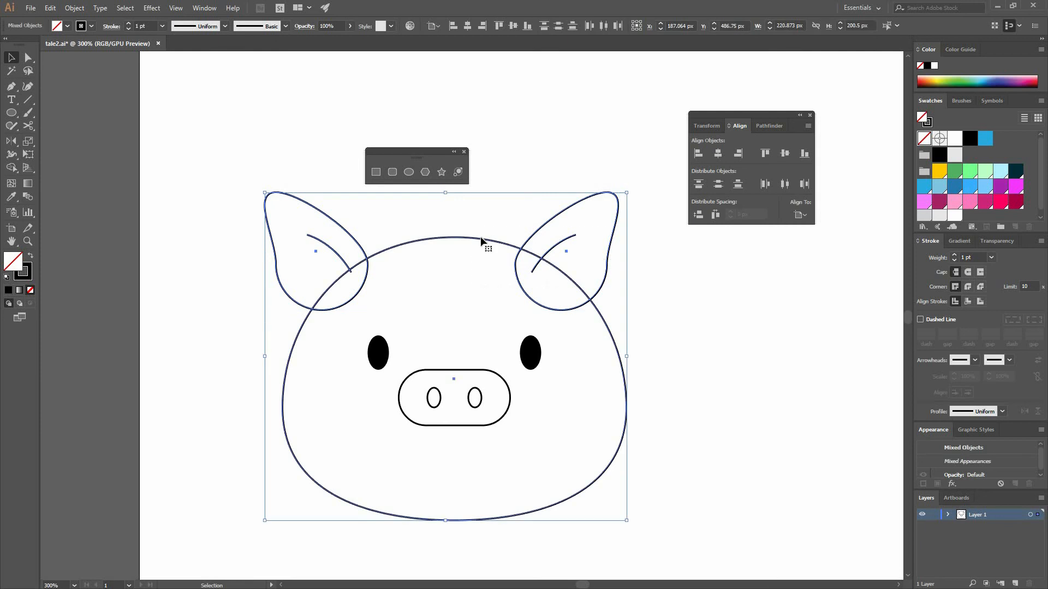
click(718, 153)
click(676, 279)
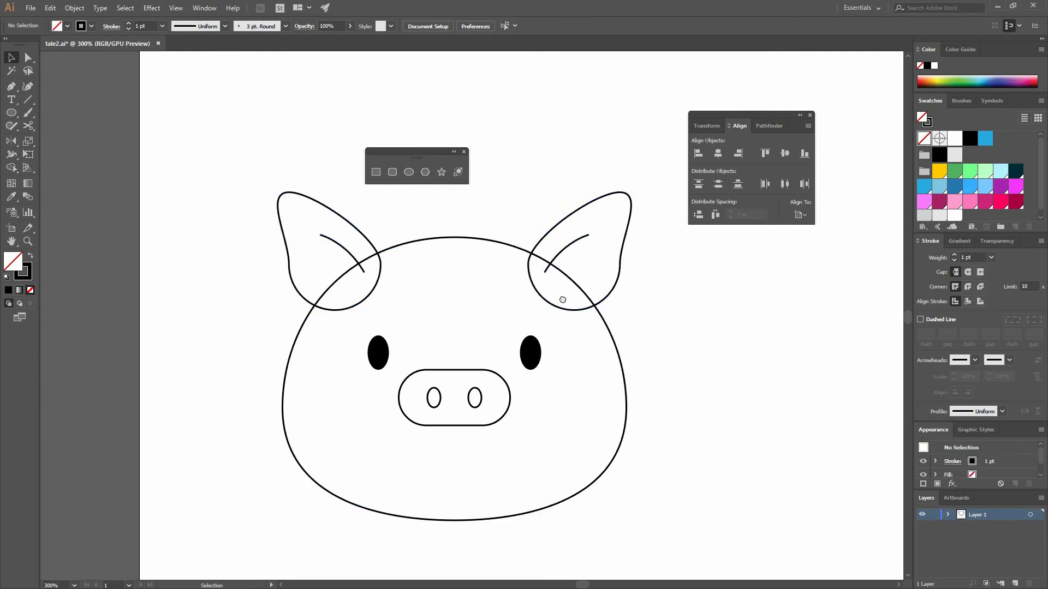
Draw a small curved smile line with the Pen tool just below and to the right of the snout
scroll(561, 297, down, 2)
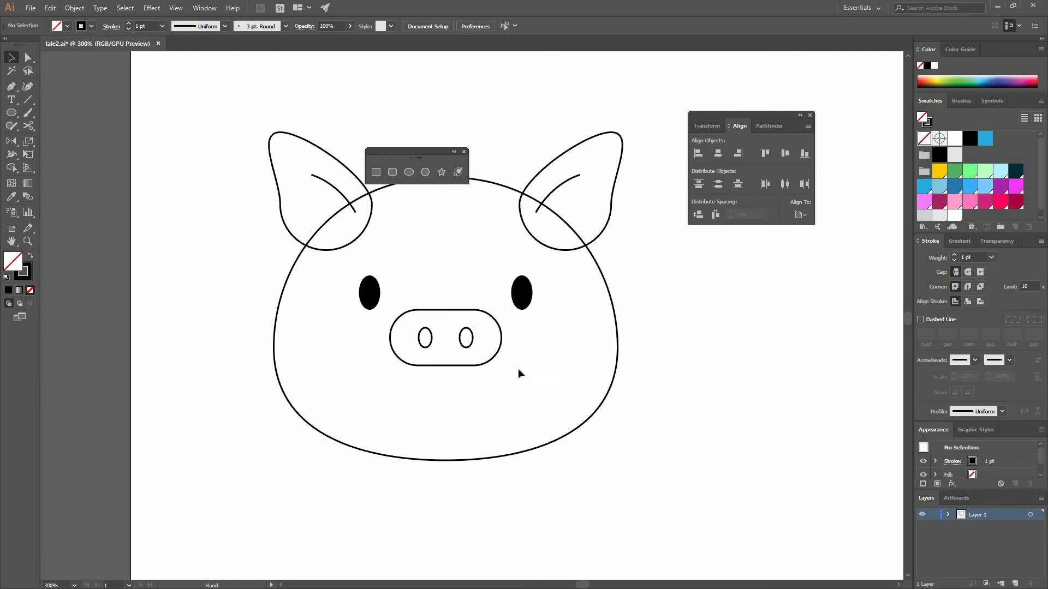
click(11, 86)
click(492, 393)
drag(526, 391, 522, 323)
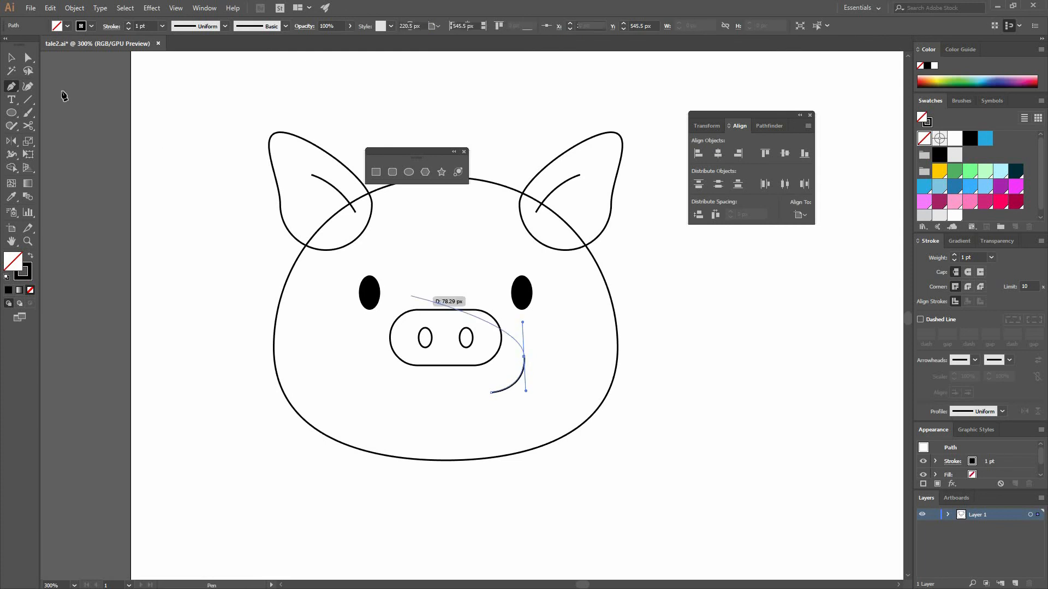
click(569, 420)
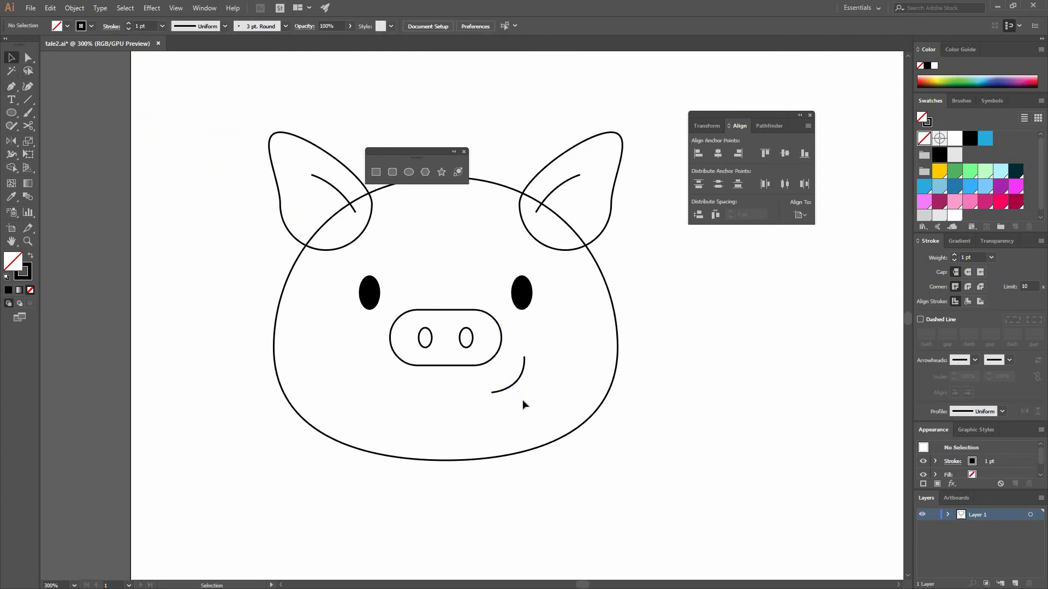
drag(627, 394, 624, 400)
drag(510, 380, 479, 418)
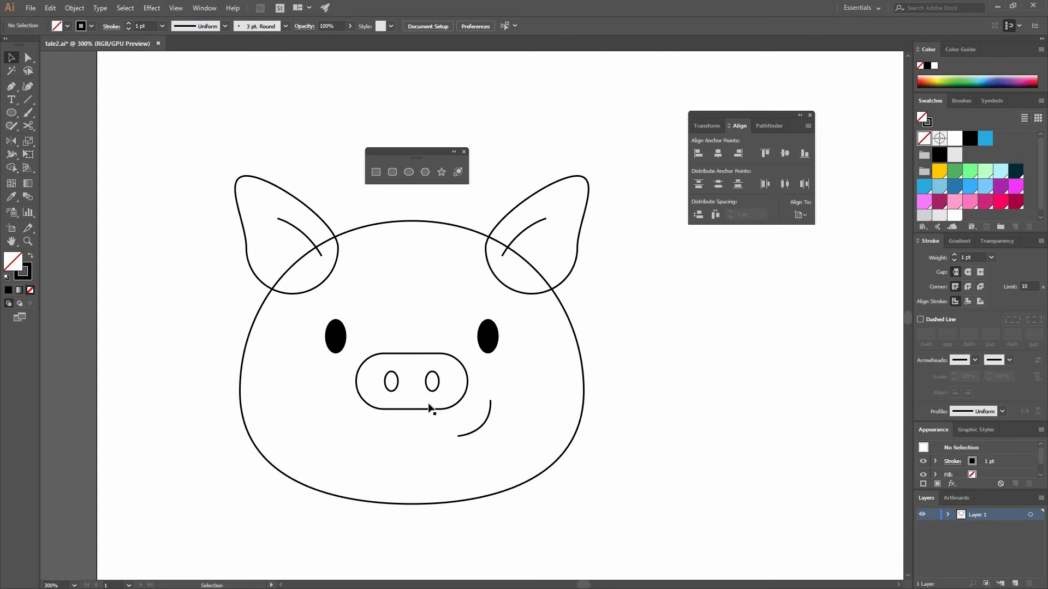